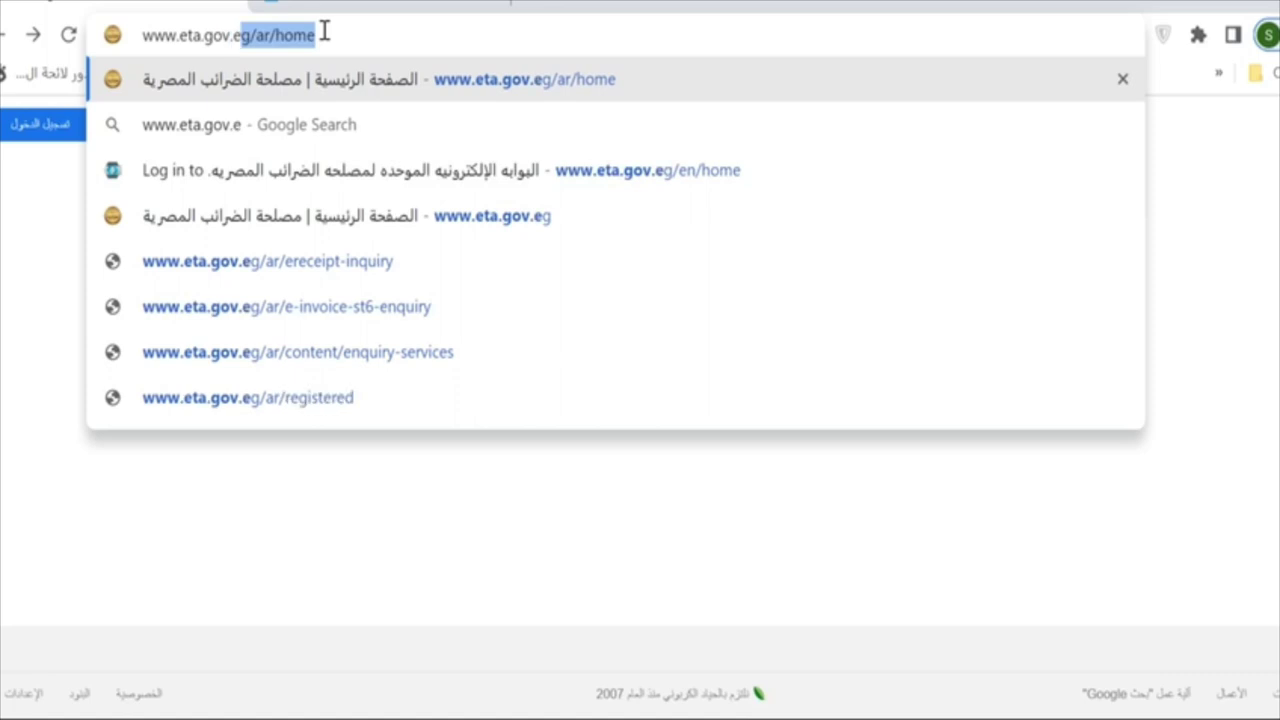
Step: Load eta.gov.eg, switch the site to English, and open the New Registration form
{"action": "key", "text": "Return"}
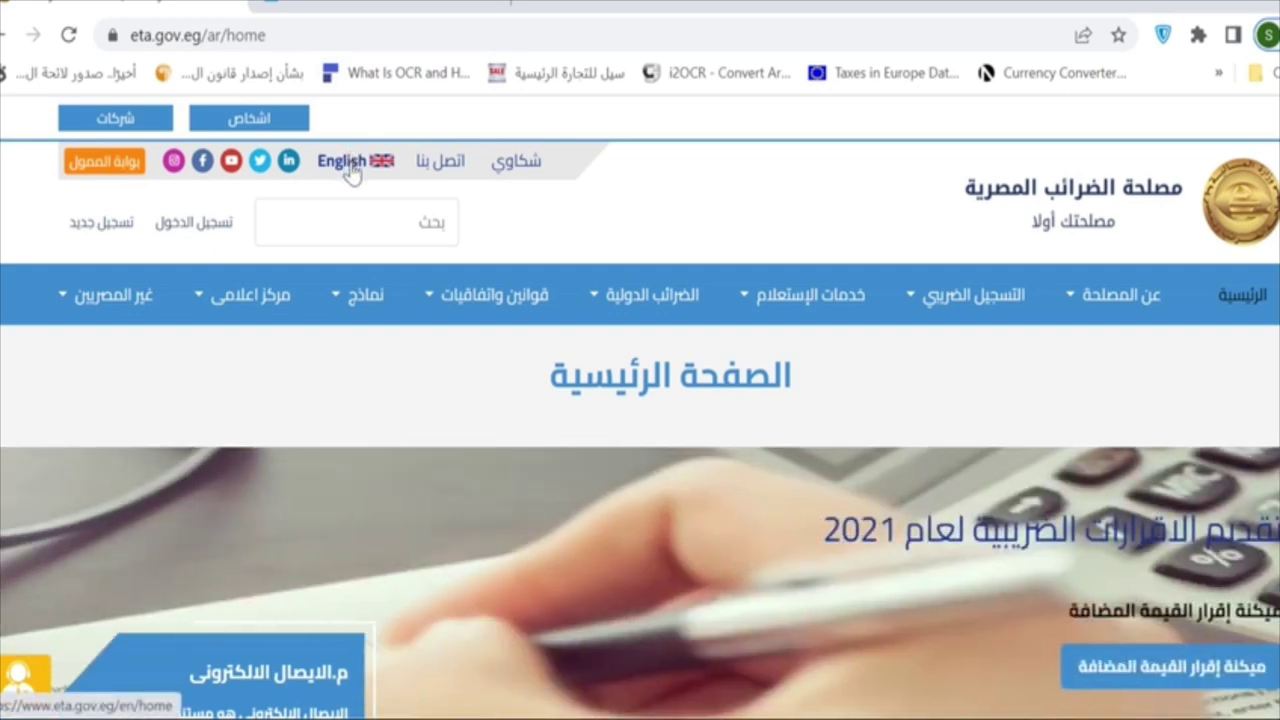
{"action": "left_click", "coordinate": [349, 168]}
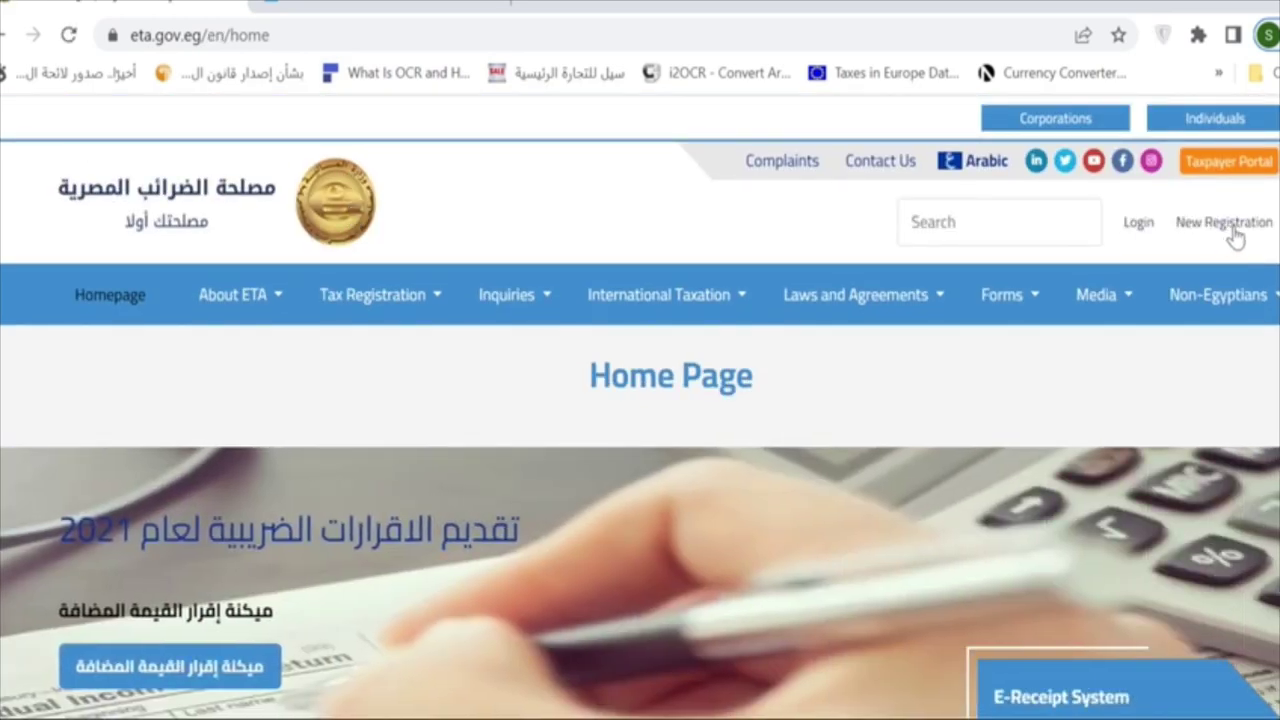
{"action": "left_click", "coordinate": [1236, 234]}
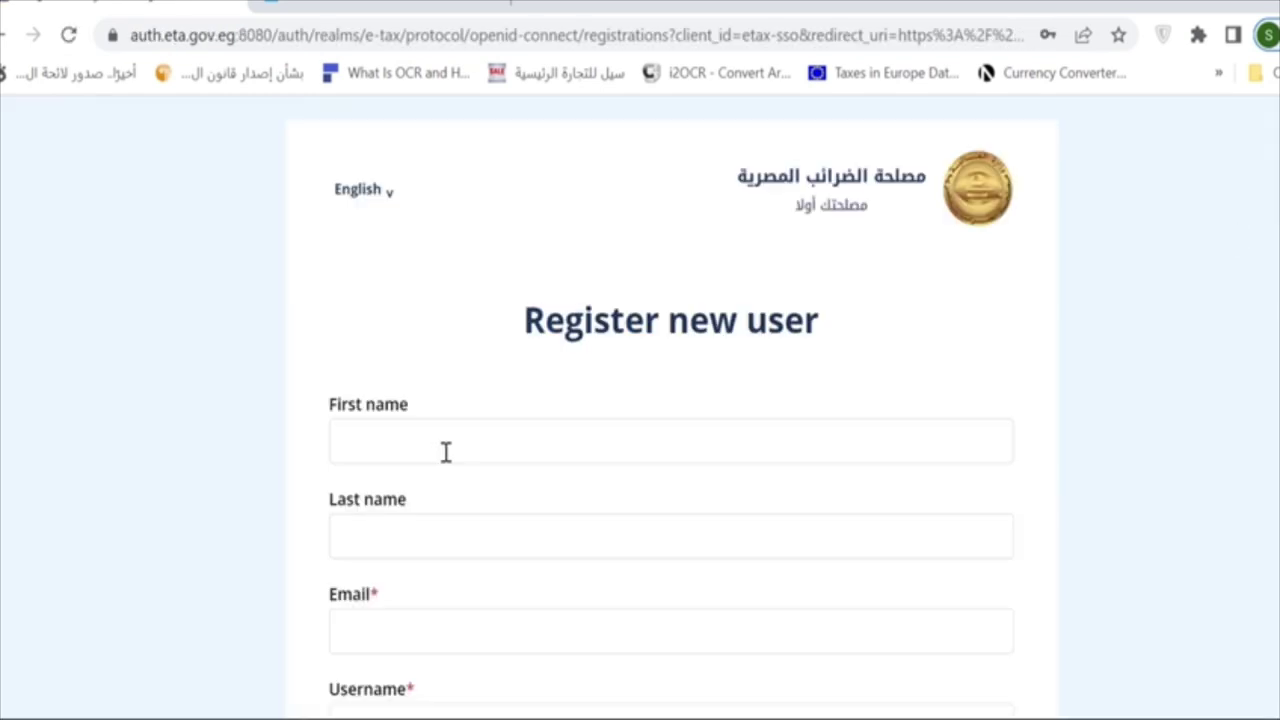
Step: Enter sample first and last names, the saved e-mail address, and username 'Global source'
{"action": "left_click", "coordinate": [508, 451]}
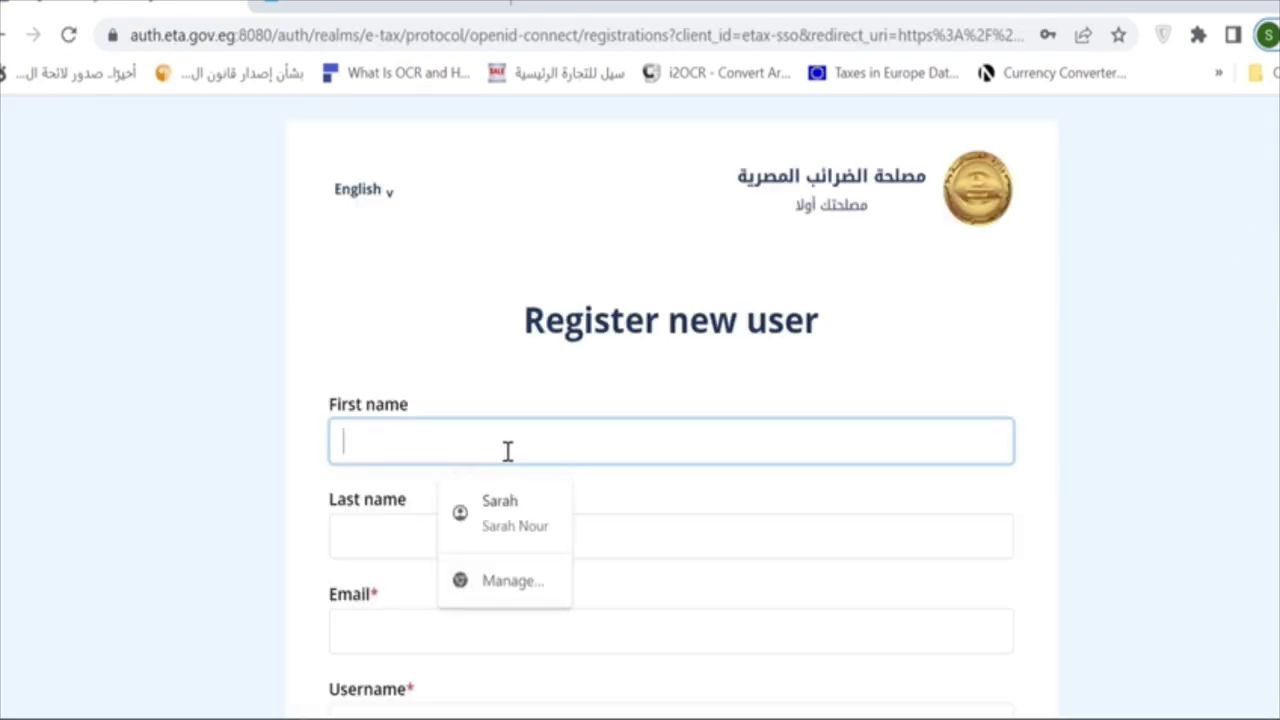
{"action": "type", "text": "XYZ"}
{"action": "key", "text": "Tab"}
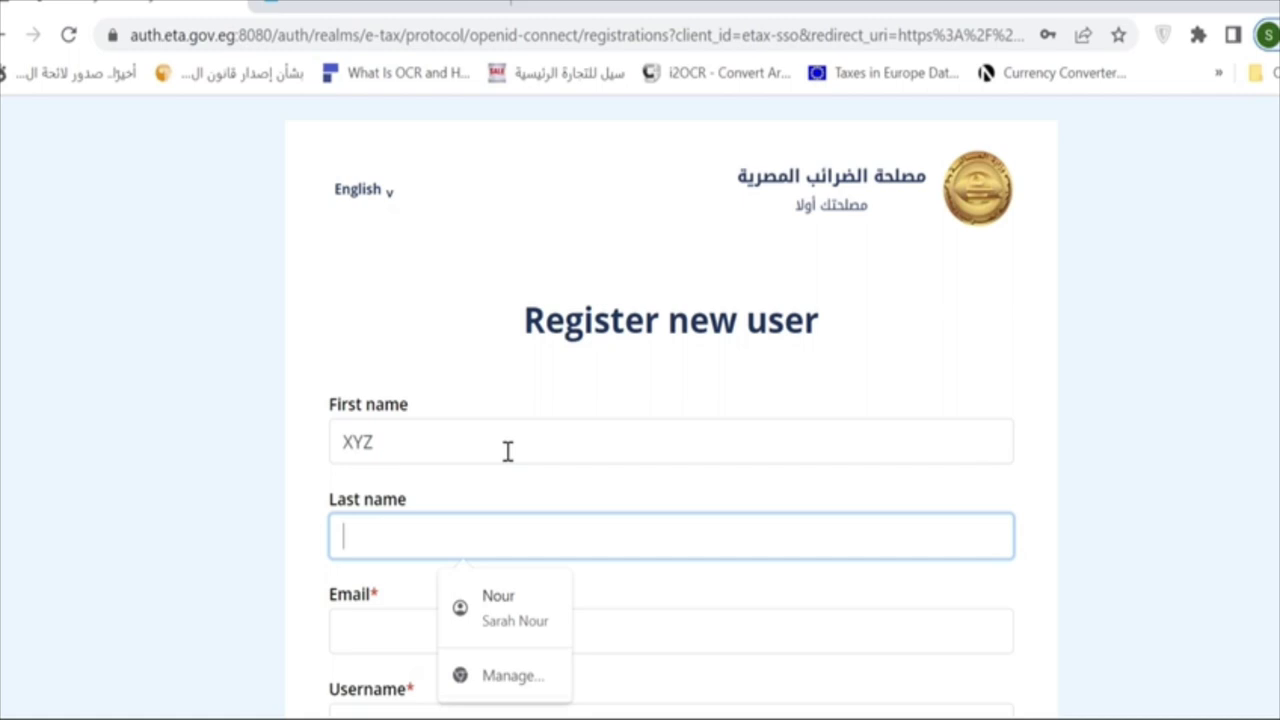
{"action": "type", "text": "ABC"}
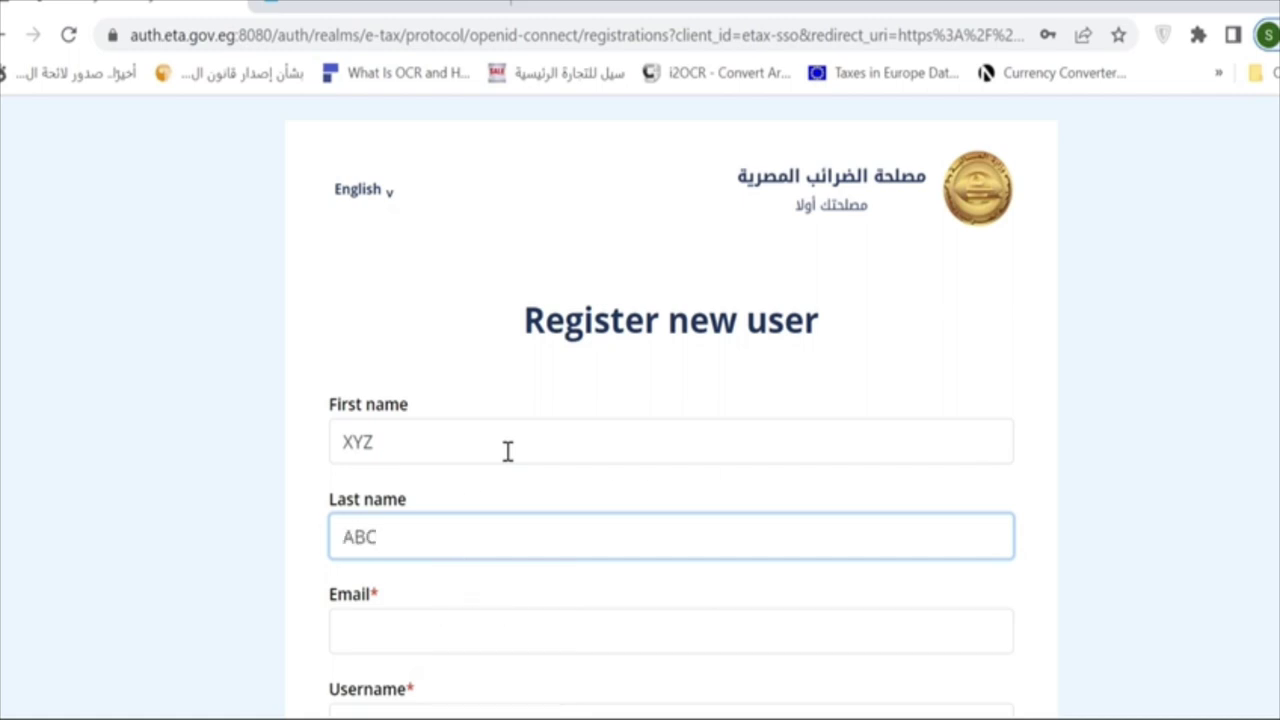
{"action": "key", "text": "Tab"}
{"action": "type", "text": "x"}
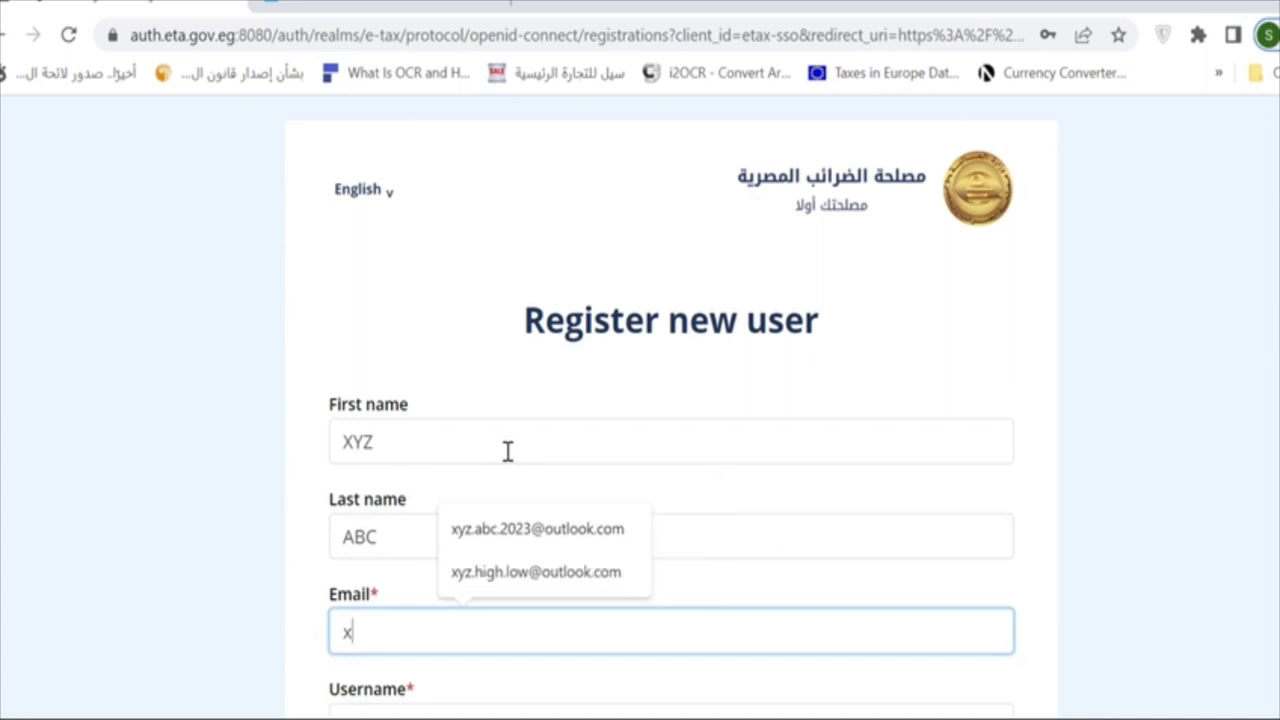
{"action": "left_click", "coordinate": [515, 528]}
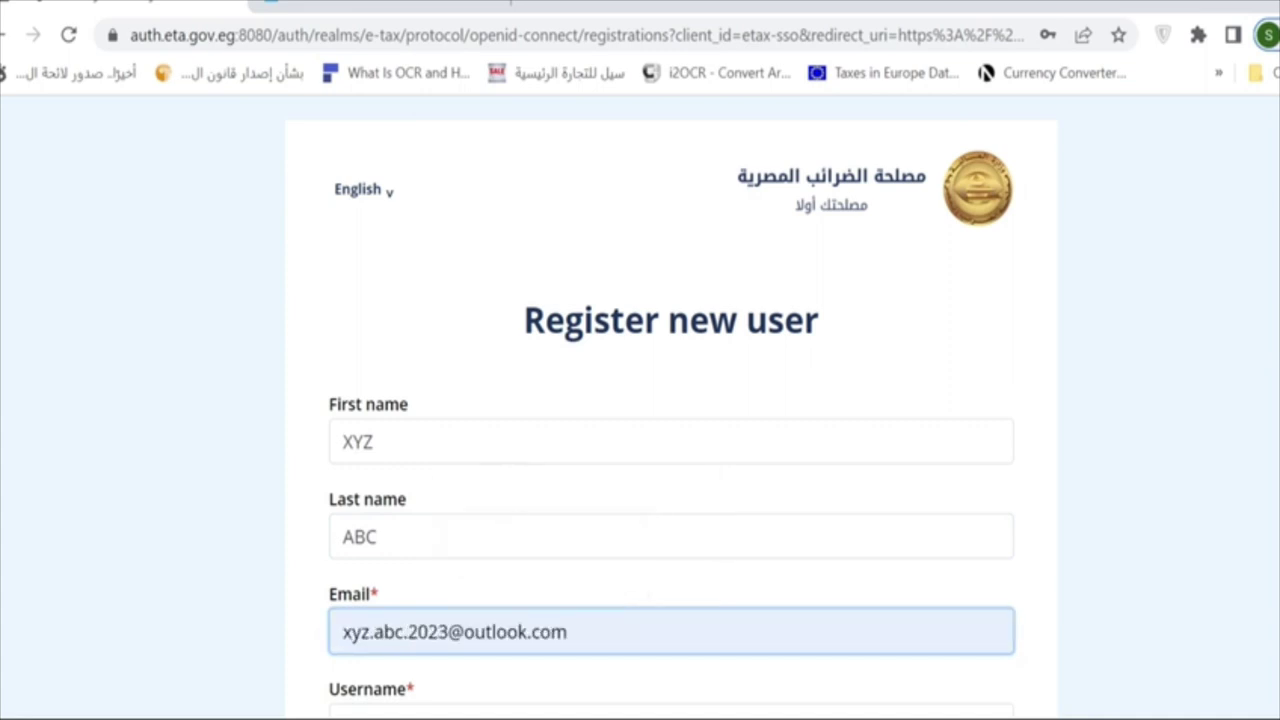
{"action": "scroll", "coordinate": [378, 488], "scroll_direction": "down", "scroll_amount": 3}
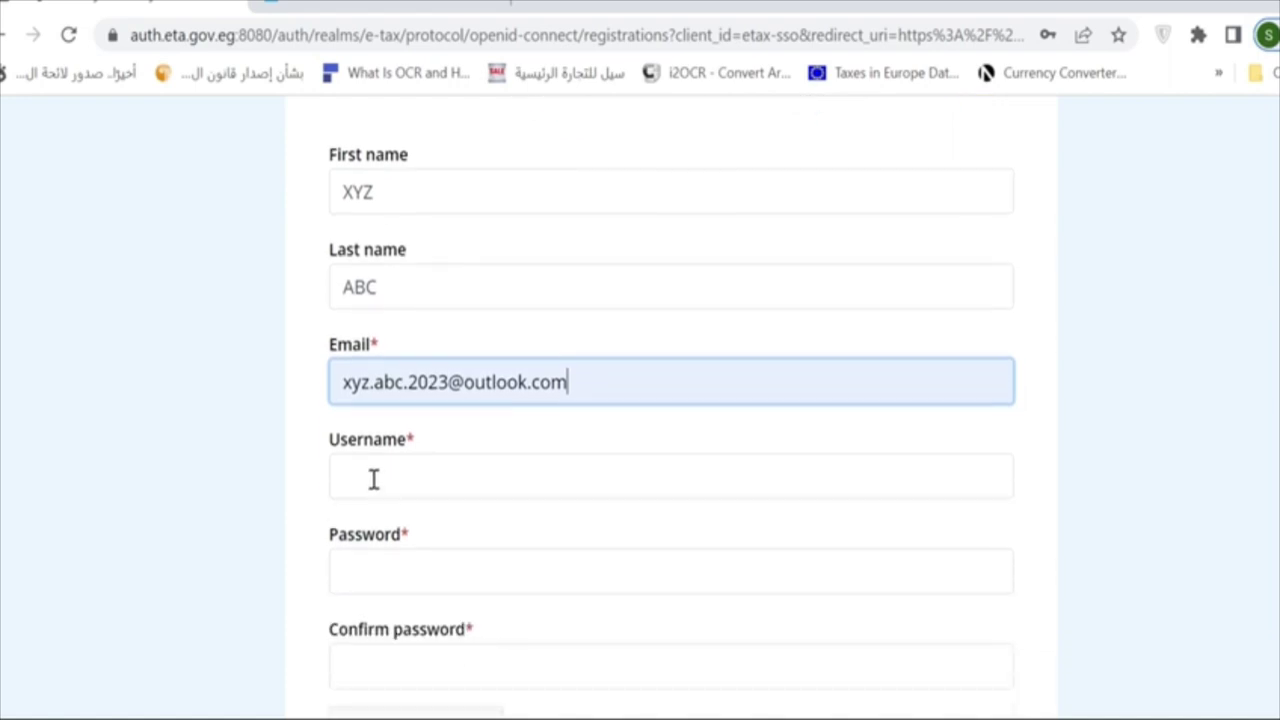
{"action": "left_click", "coordinate": [373, 480]}
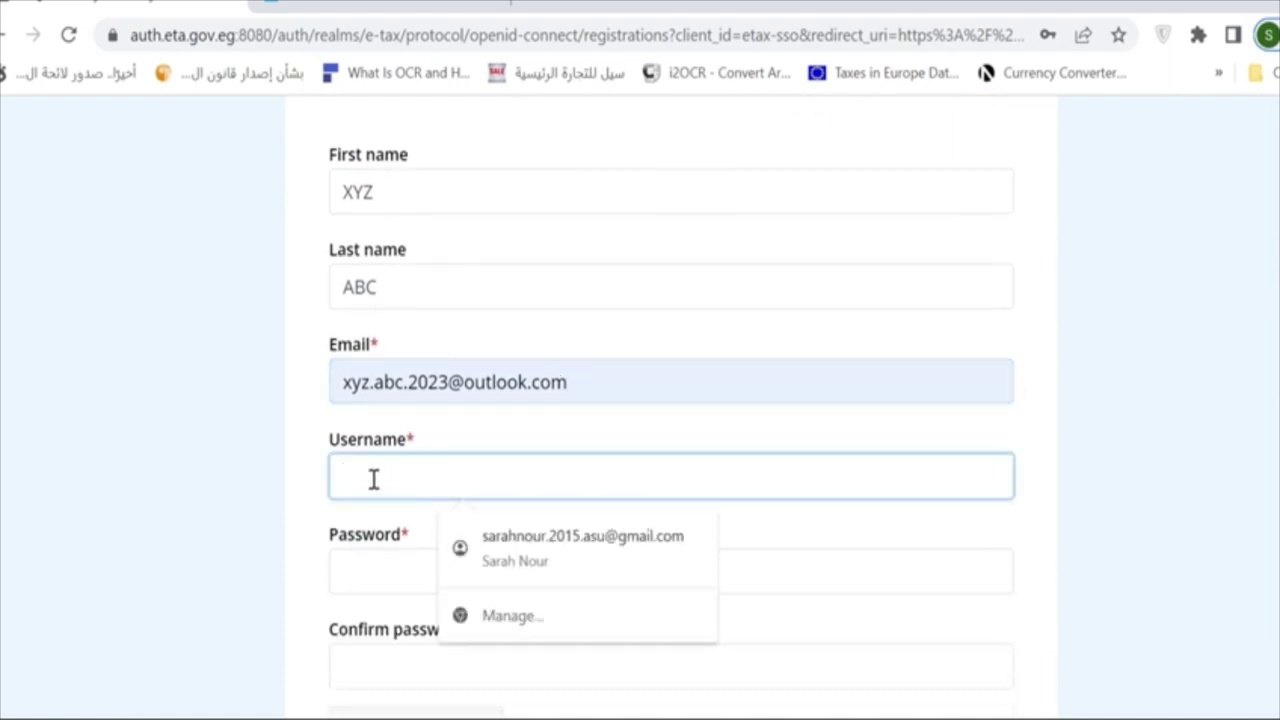
{"action": "type", "text": "Glob"}
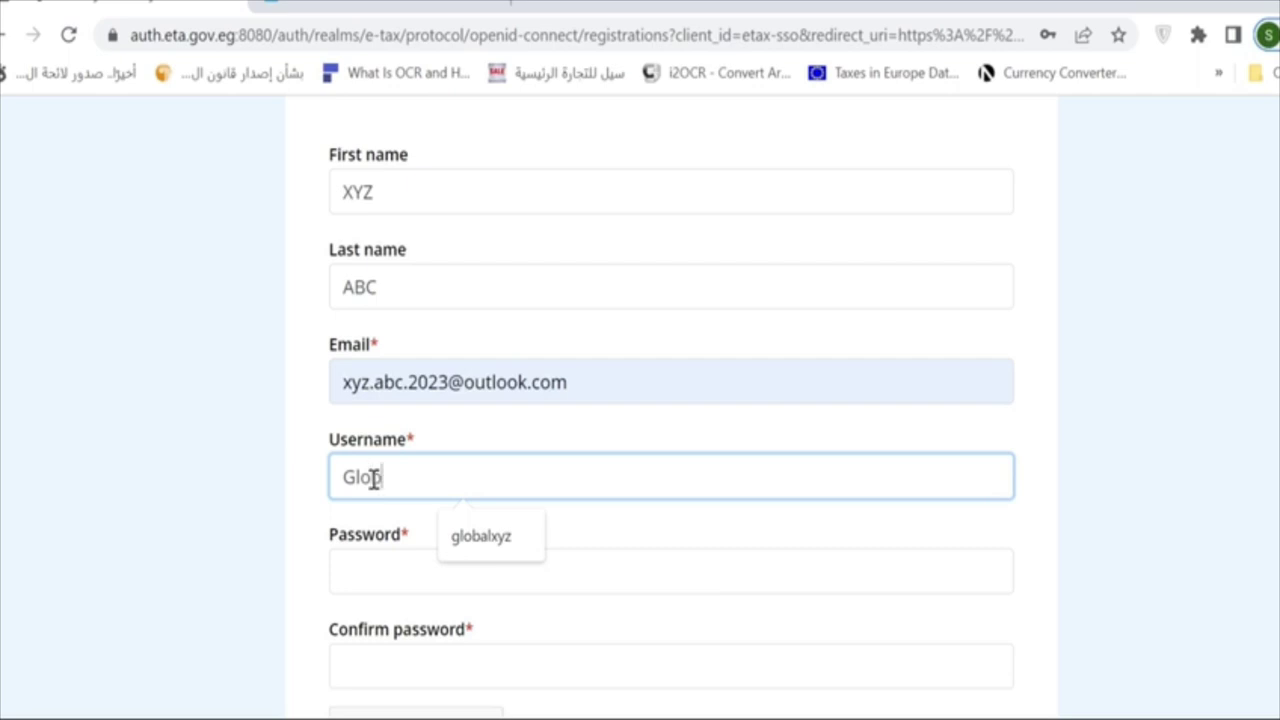
{"action": "type", "text": "al "}
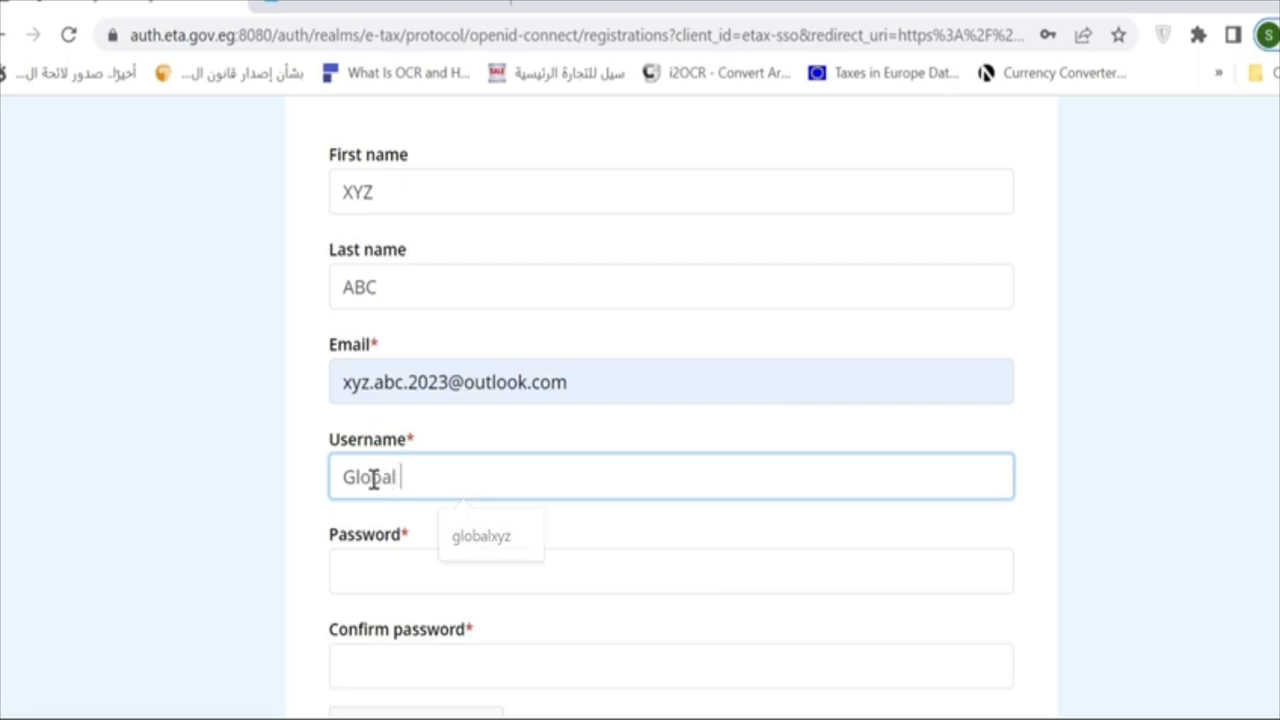
{"action": "type", "text": "s"}
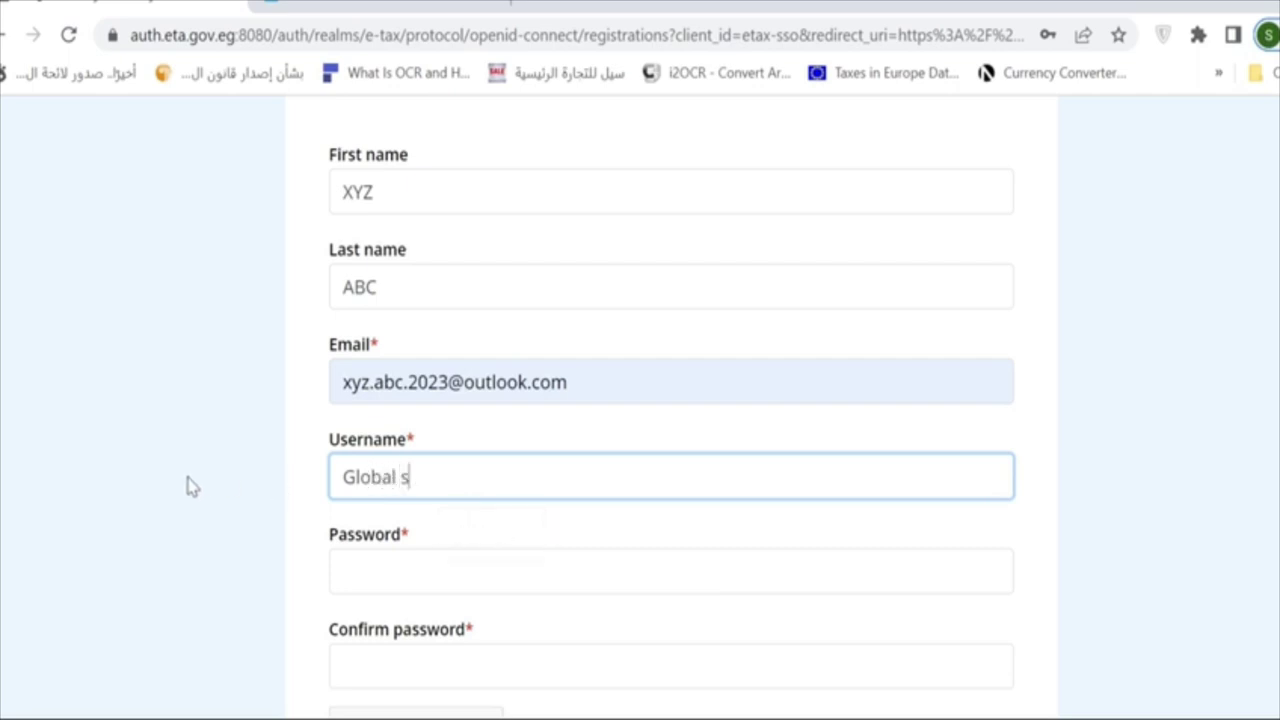
{"action": "type", "text": "ource"}
Step: Type the account password, retype it, and enter it again in Confirm password
{"action": "left_click", "coordinate": [396, 570]}
{"action": "type", "text": "•"}
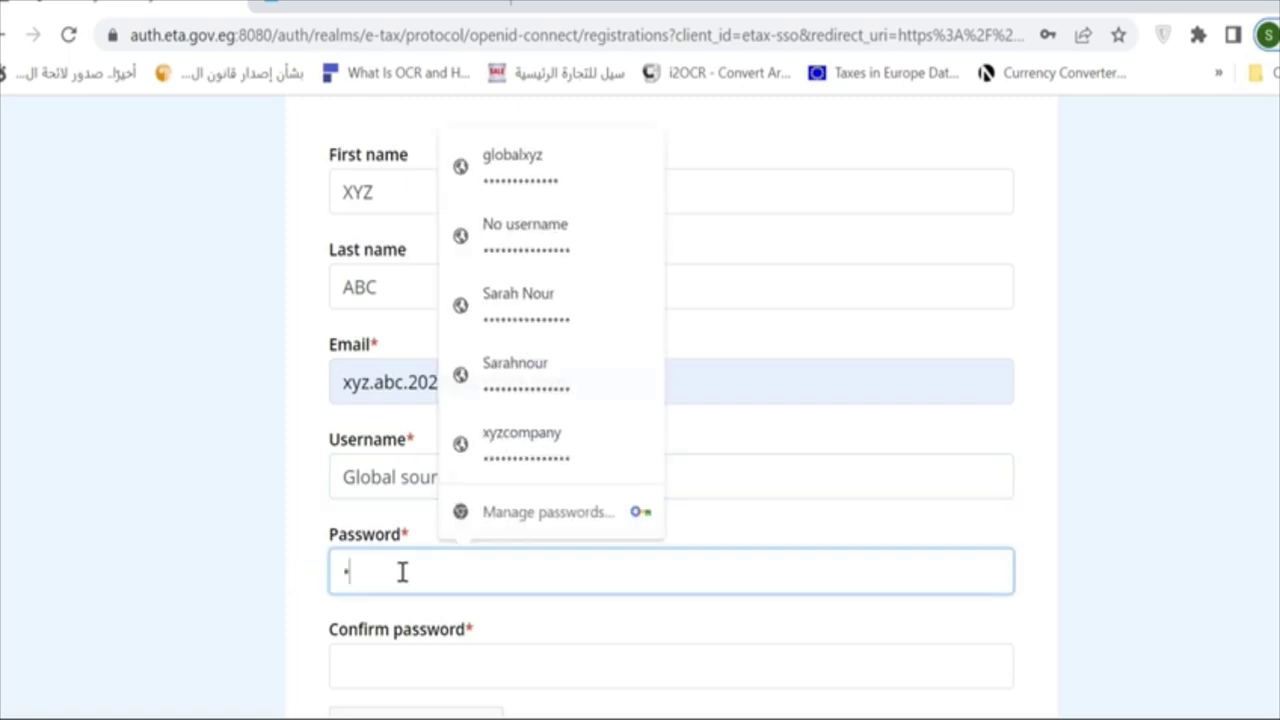
{"action": "type", "text": "••"}
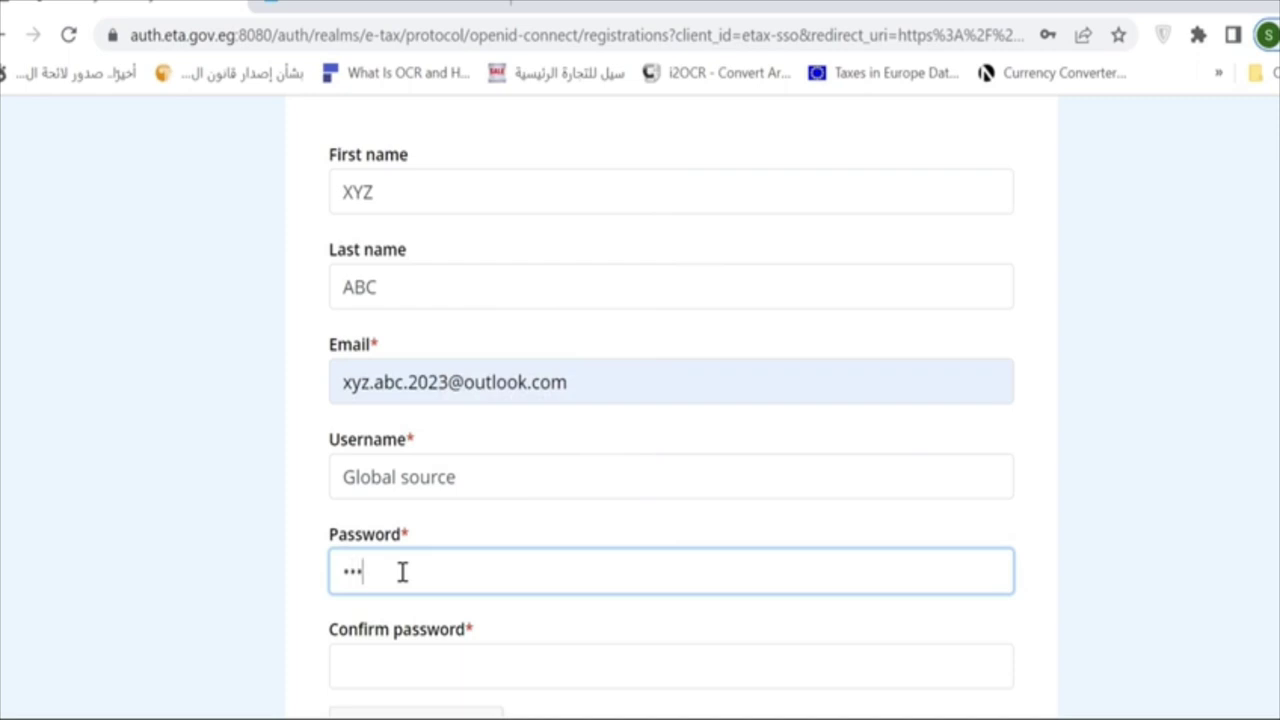
{"action": "type", "text": "•••••"}
{"action": "key", "text": "ctrl+a"}
{"action": "key", "text": "BackSpace"}
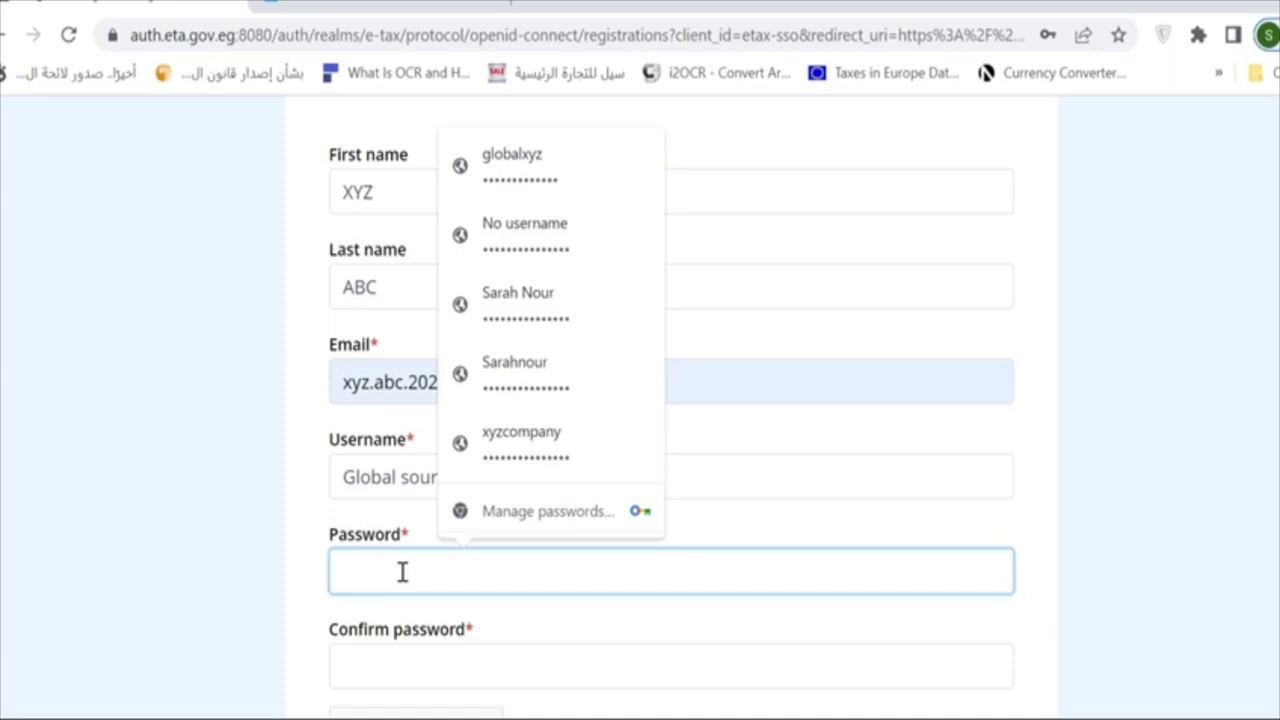
{"action": "type", "text": "•"}
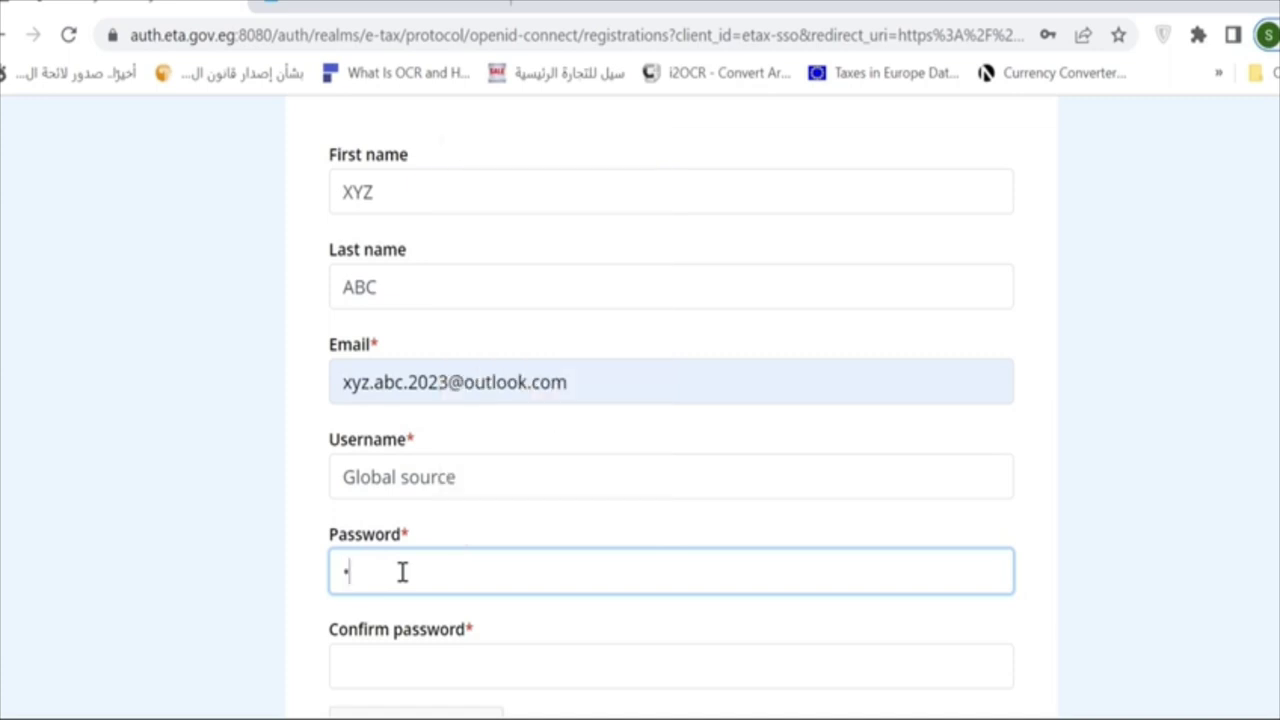
{"action": "type", "text": "•••••••"}
{"action": "key", "text": "Tab"}
{"action": "type", "text": "•"}
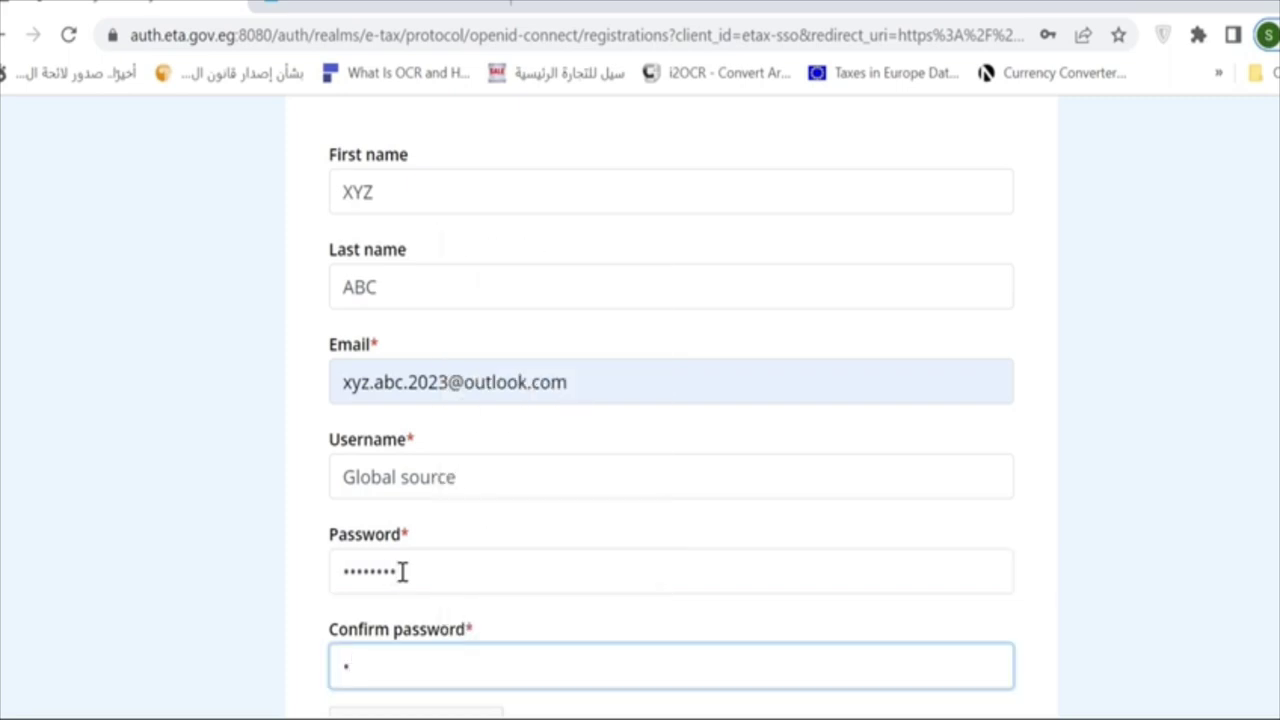
{"action": "type", "text": "•••••••"}
Step: Tick the reCAPTCHA 'I'm not a robot' check box
{"action": "scroll", "coordinate": [544, 456], "scroll_direction": "down", "scroll_amount": 2}
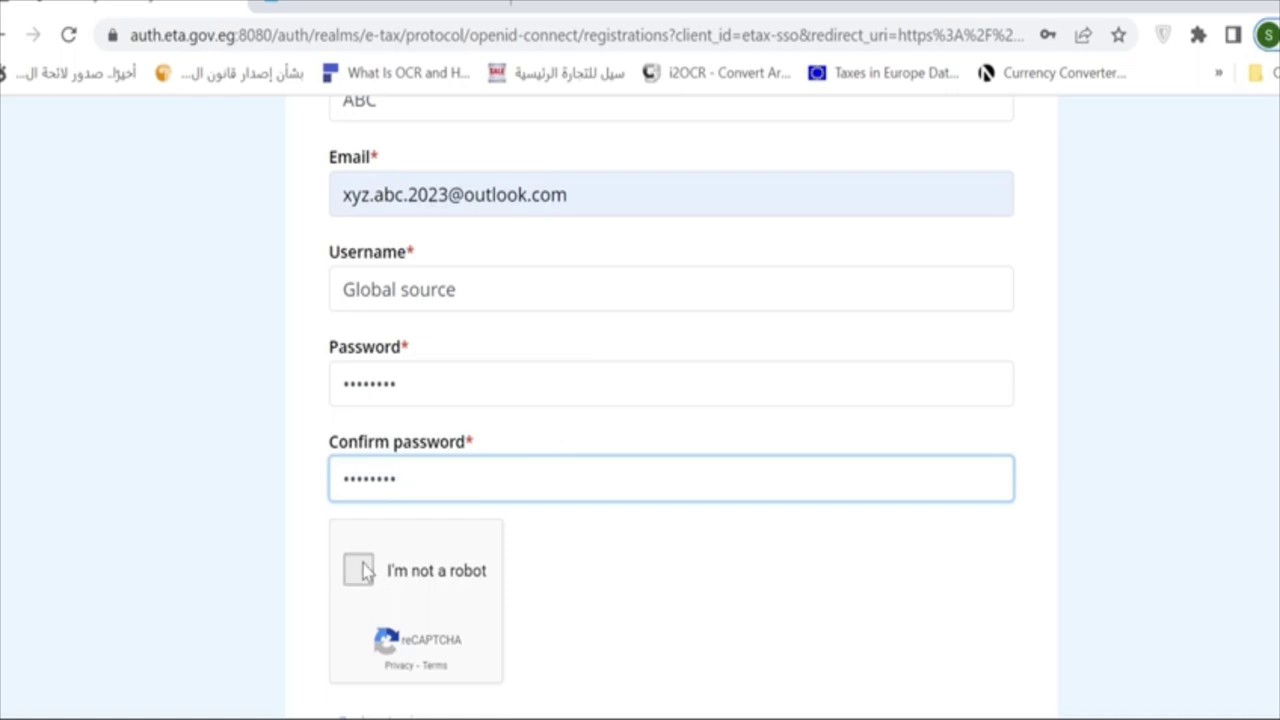
{"action": "left_click", "coordinate": [362, 570]}
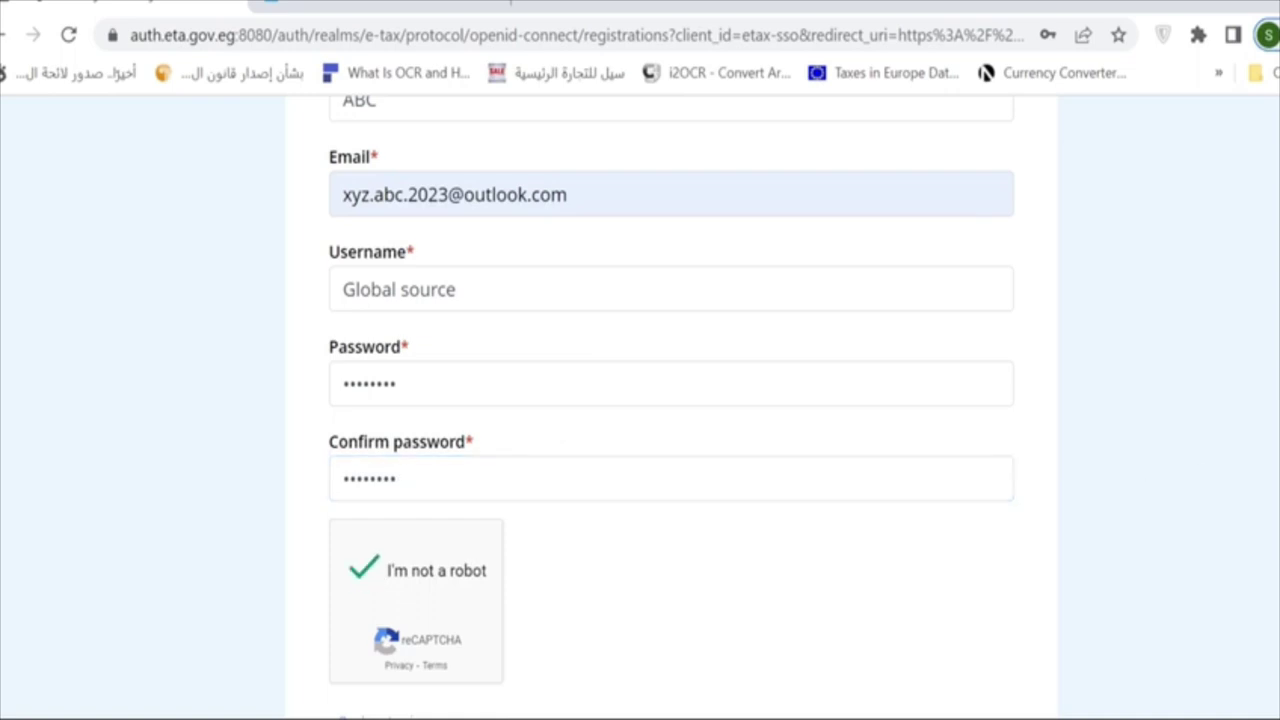
{"action": "scroll", "coordinate": [670, 400], "scroll_direction": "down", "scroll_amount": 2}
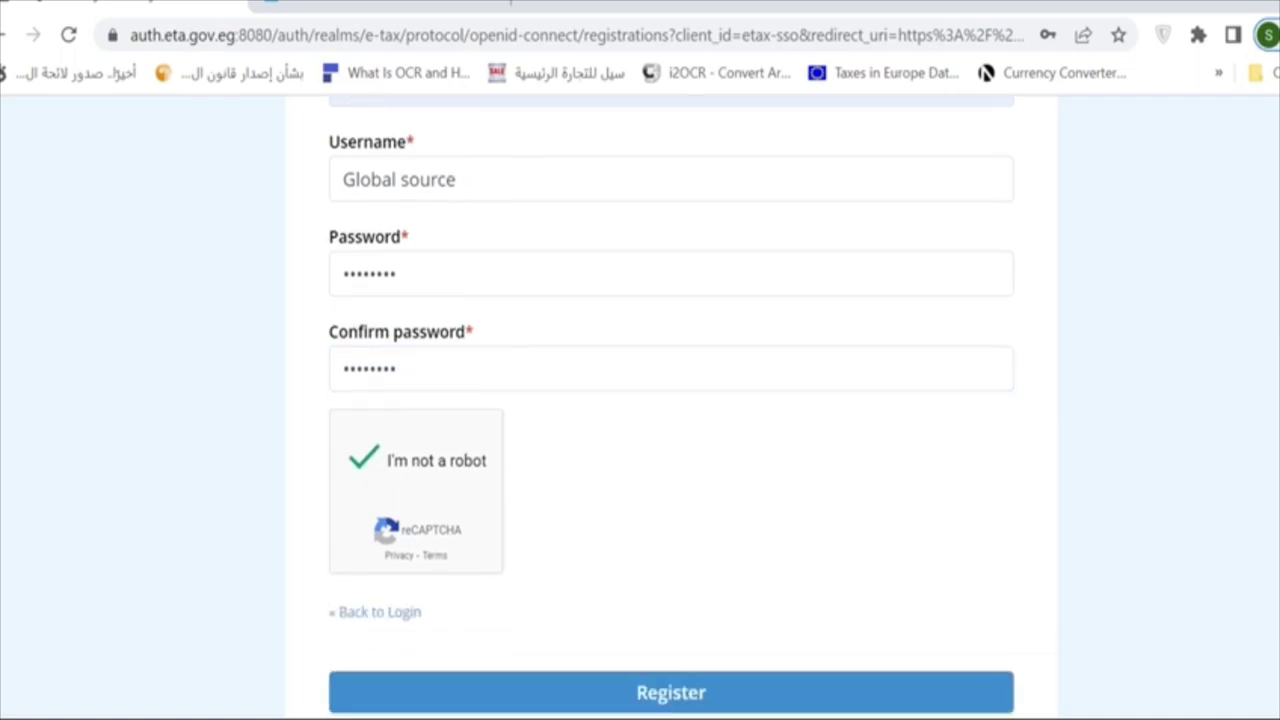
Step: Submit the registration, which rejects the username as longer than 12 characters
{"action": "left_click", "coordinate": [670, 675]}
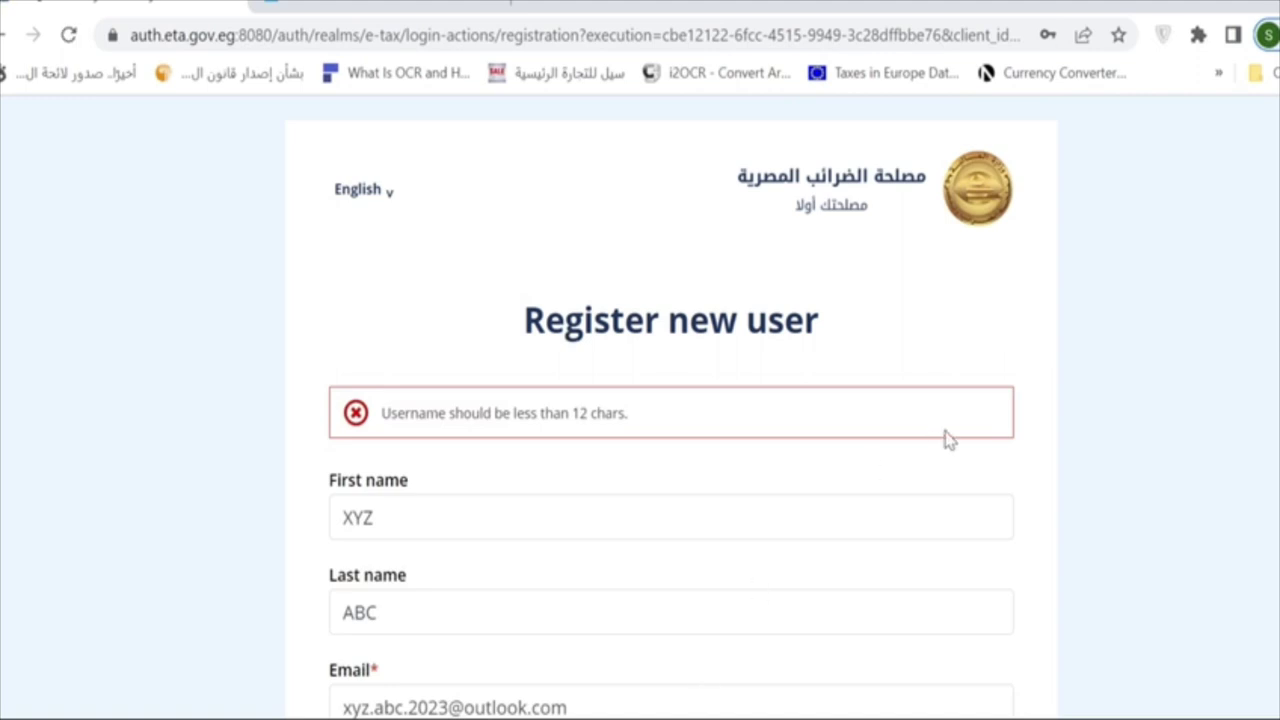
{"action": "scroll", "coordinate": [670, 400], "scroll_direction": "down", "scroll_amount": 5}
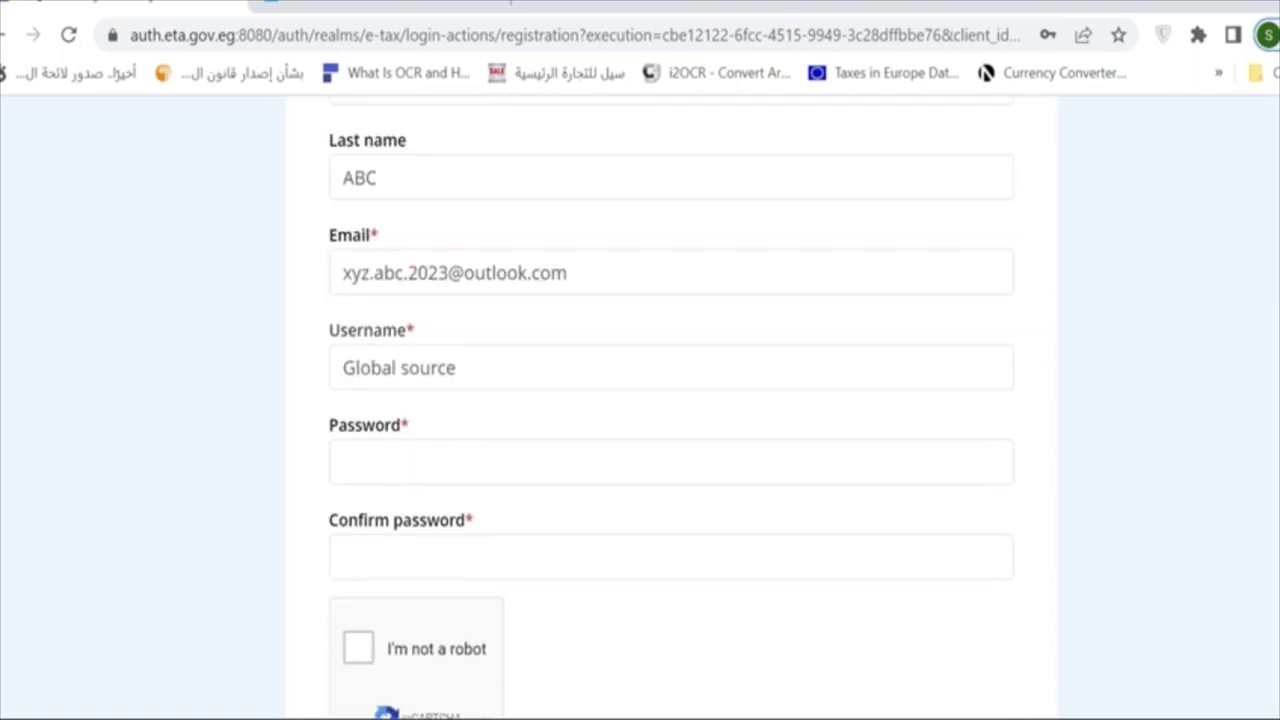
{"action": "scroll", "coordinate": [670, 400], "scroll_direction": "up", "scroll_amount": 5}
{"action": "scroll", "coordinate": [1068, 420], "scroll_direction": "down", "scroll_amount": 4}
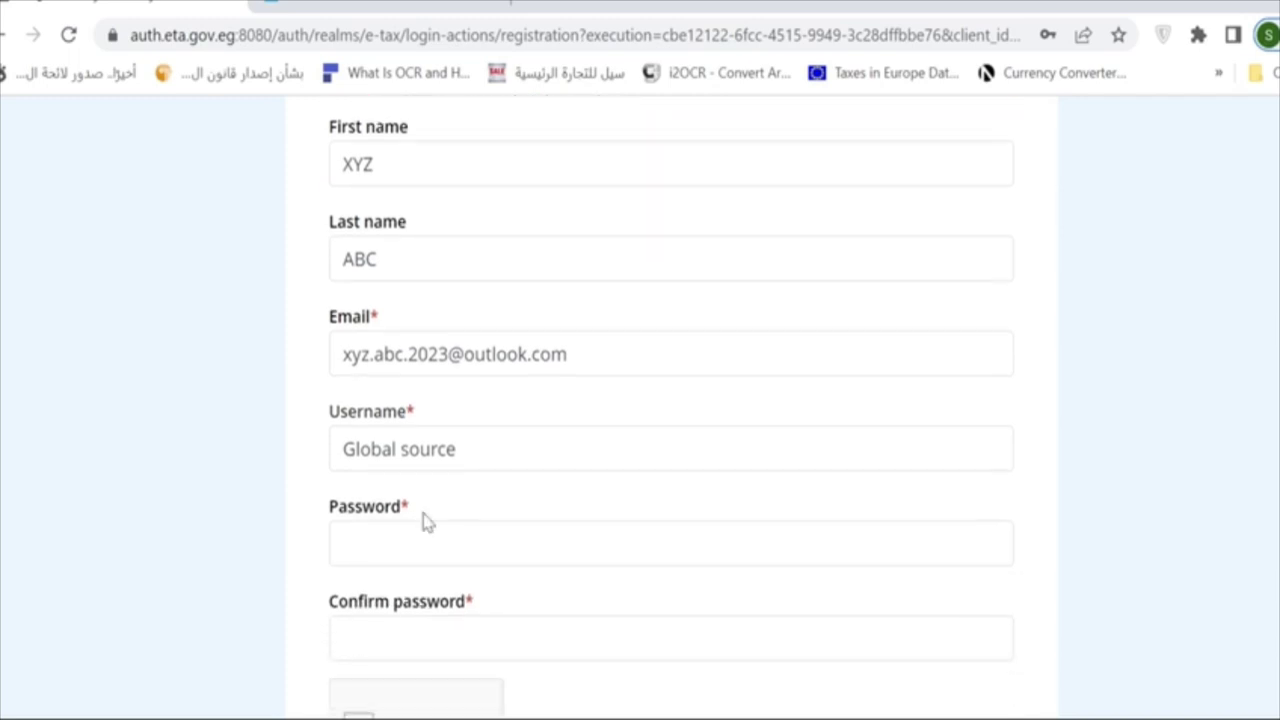
Step: Shorten the username by replacing 'source' with 'co'
{"action": "left_click", "coordinate": [486, 449]}
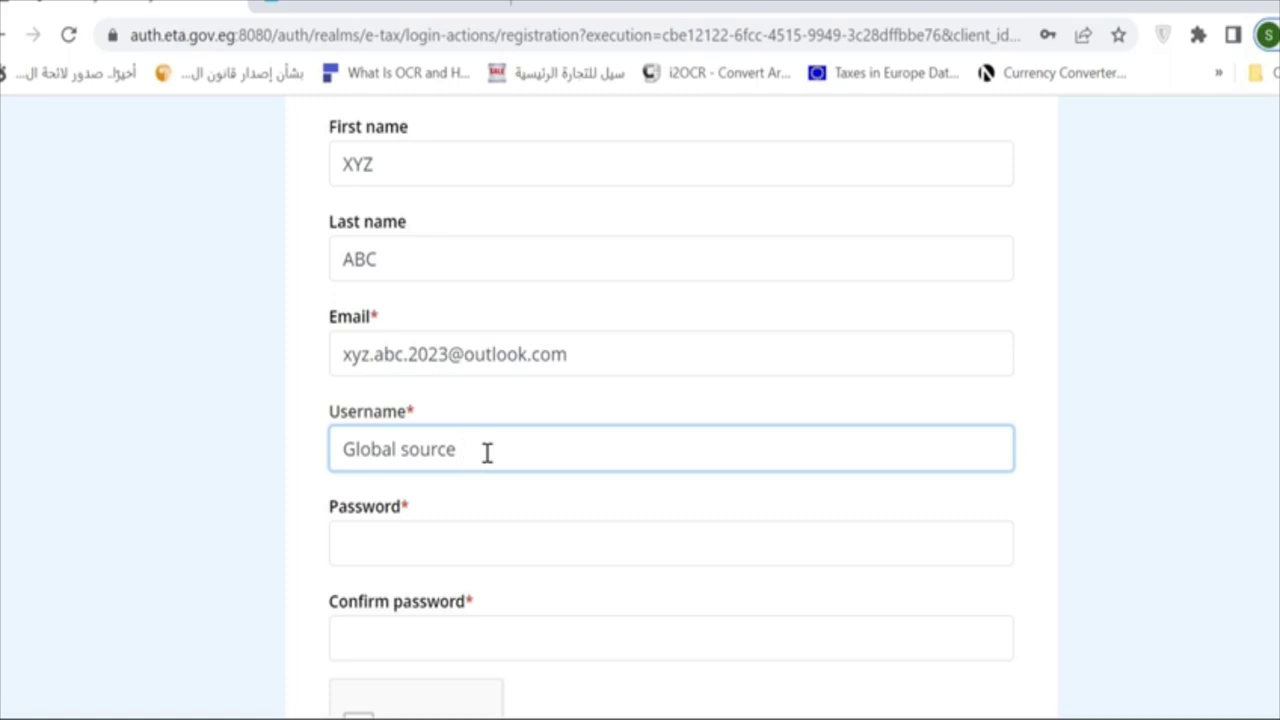
{"action": "key", "text": "BackSpace"}
{"action": "key", "text": "BackSpace"}
{"action": "key", "text": "BackSpace"}
{"action": "key", "text": "BackSpace"}
{"action": "key", "text": "BackSpace"}
{"action": "key", "text": "BackSpace"}
{"action": "key", "text": "BackSpace"}
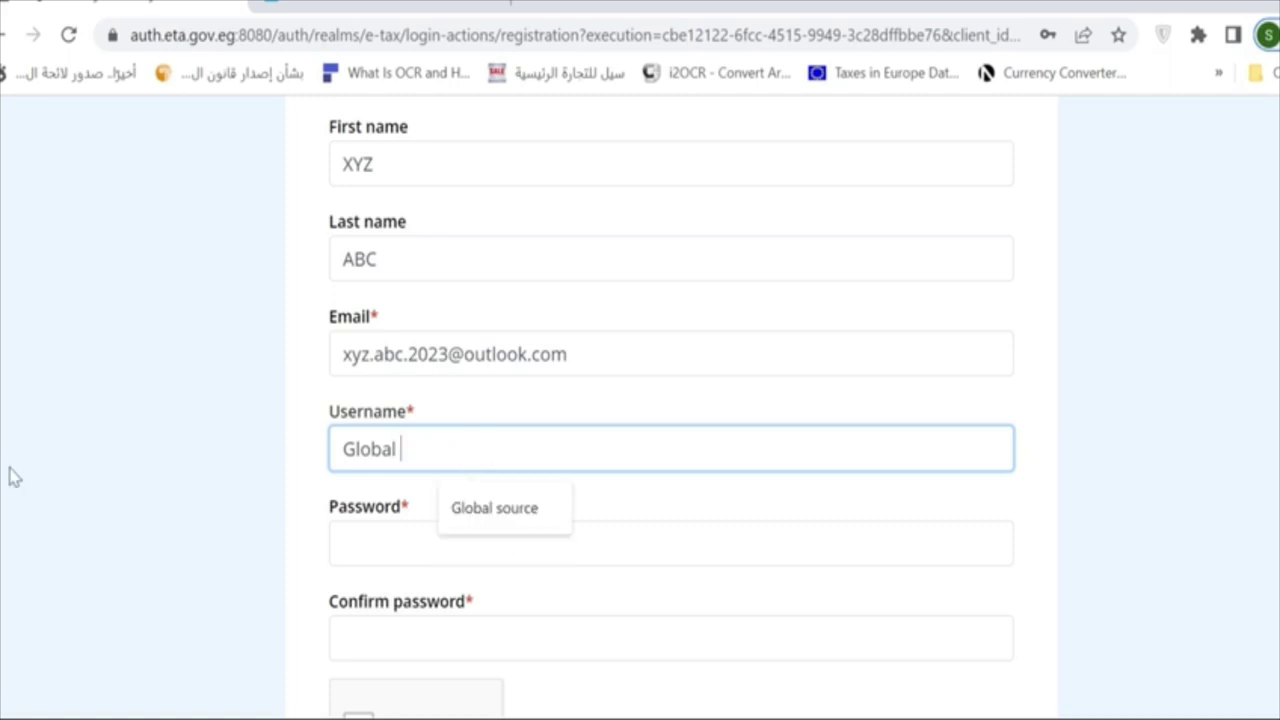
{"action": "type", "text": "co"}
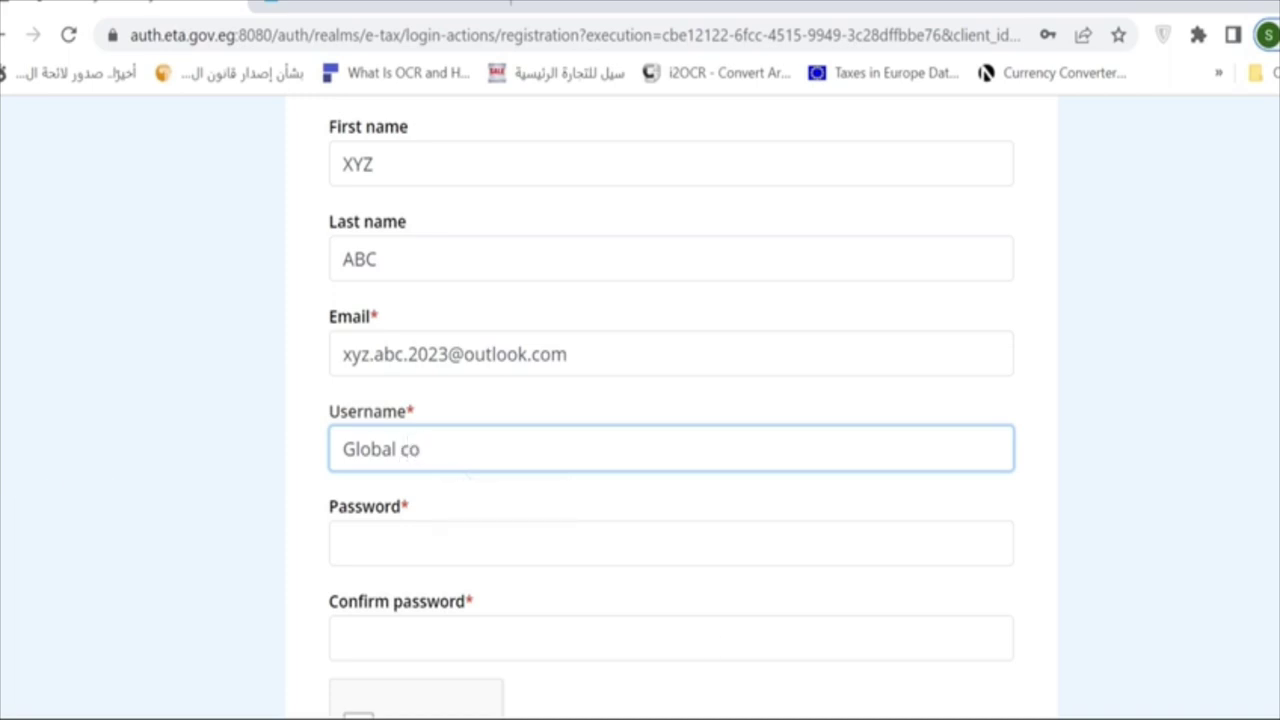
{"action": "scroll", "coordinate": [640, 400], "scroll_direction": "down", "scroll_amount": 3}
Step: Re-enter the account password in Password and Confirm password
{"action": "left_click", "coordinate": [425, 245]}
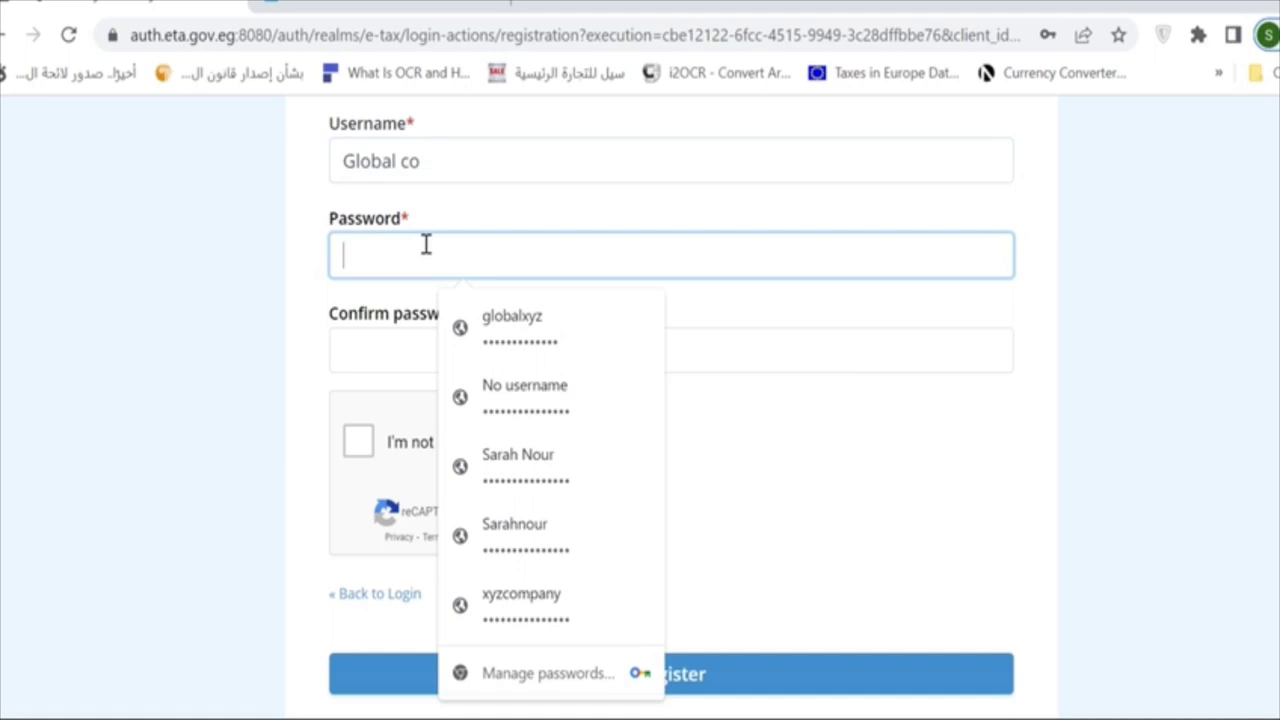
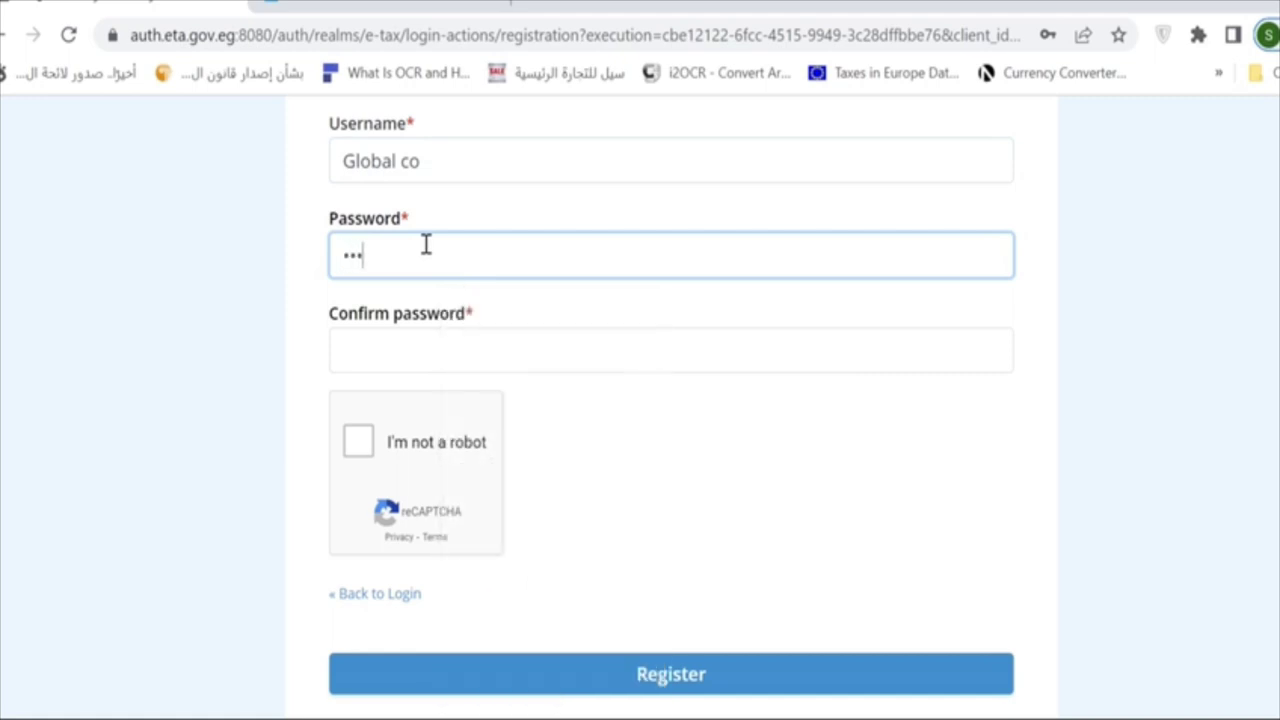
{"action": "key", "text": "Tab"}
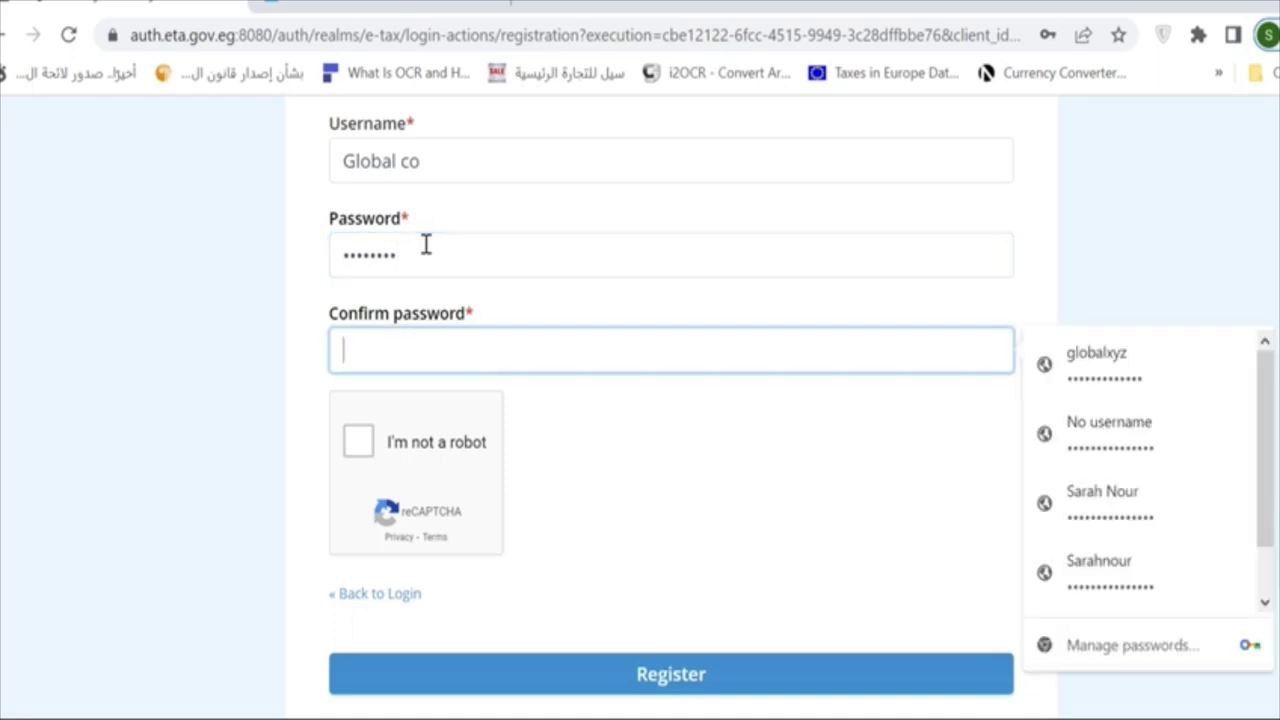
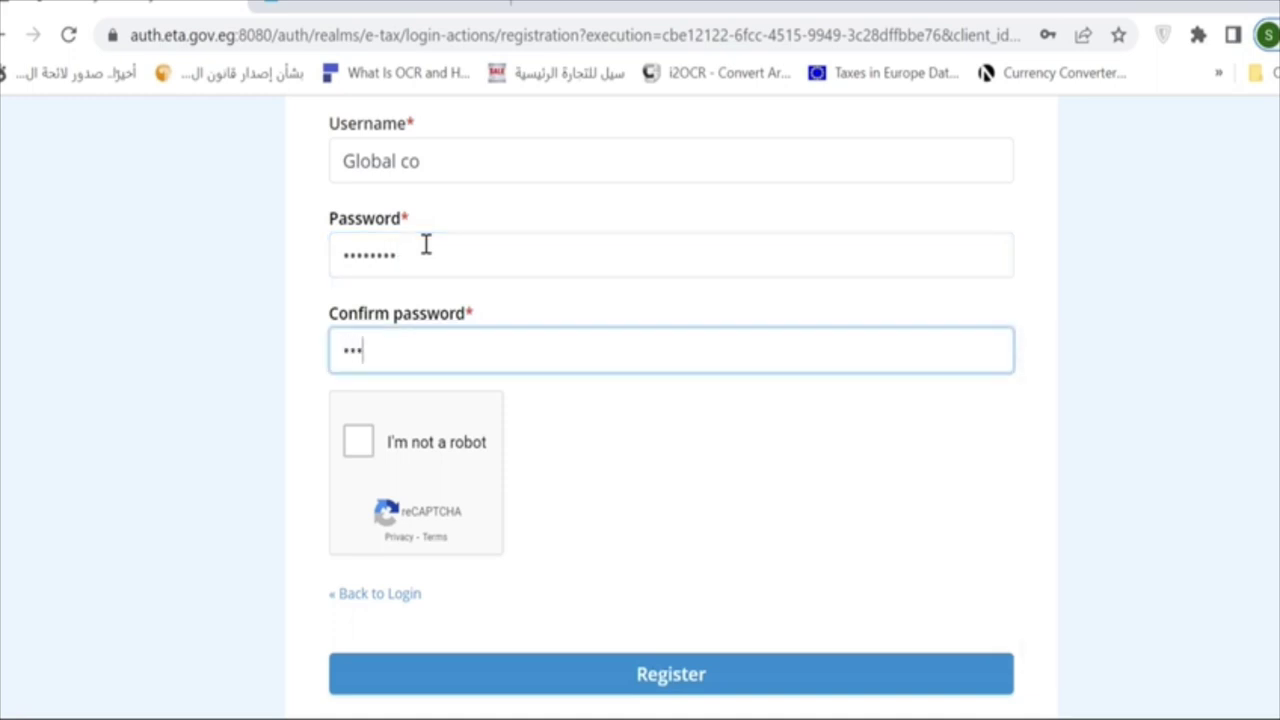
Step: Pass the reCAPTCHA, remove the space to make 'Globalco', and resubmit. The username already exists
{"action": "left_click", "coordinate": [362, 444]}
{"action": "left_click", "coordinate": [362, 444]}
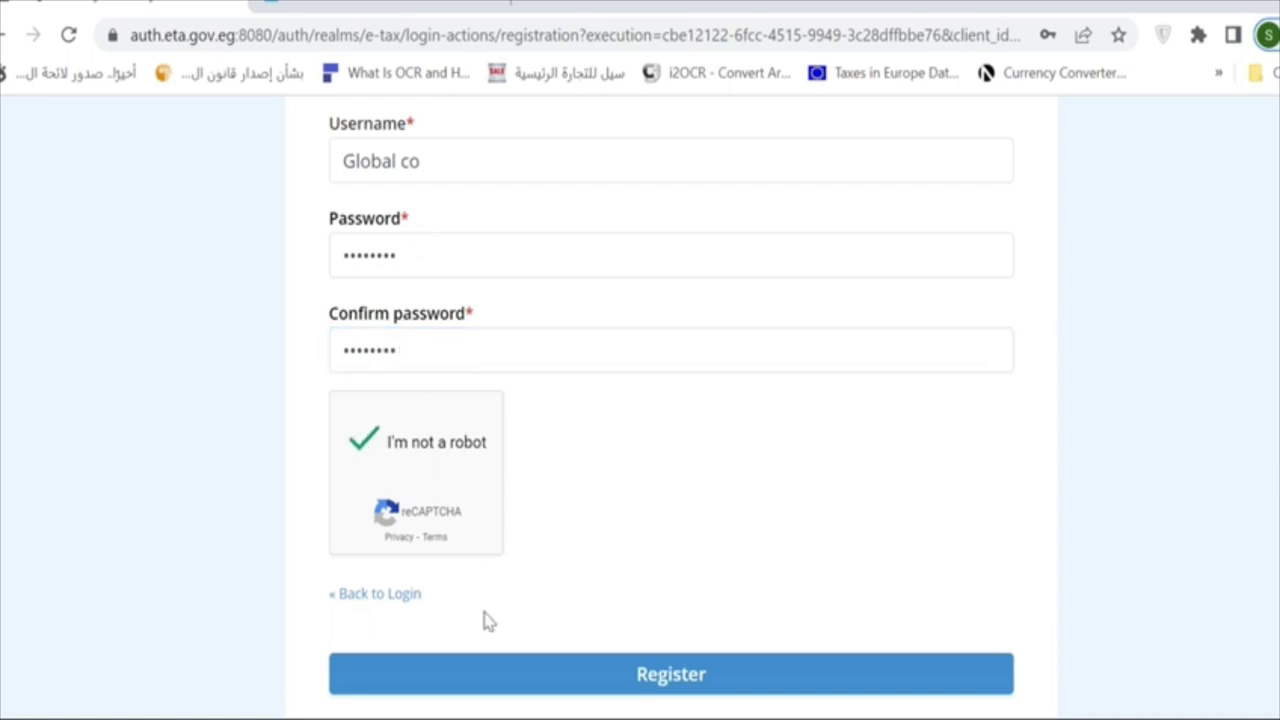
{"action": "left_click", "coordinate": [401, 172]}
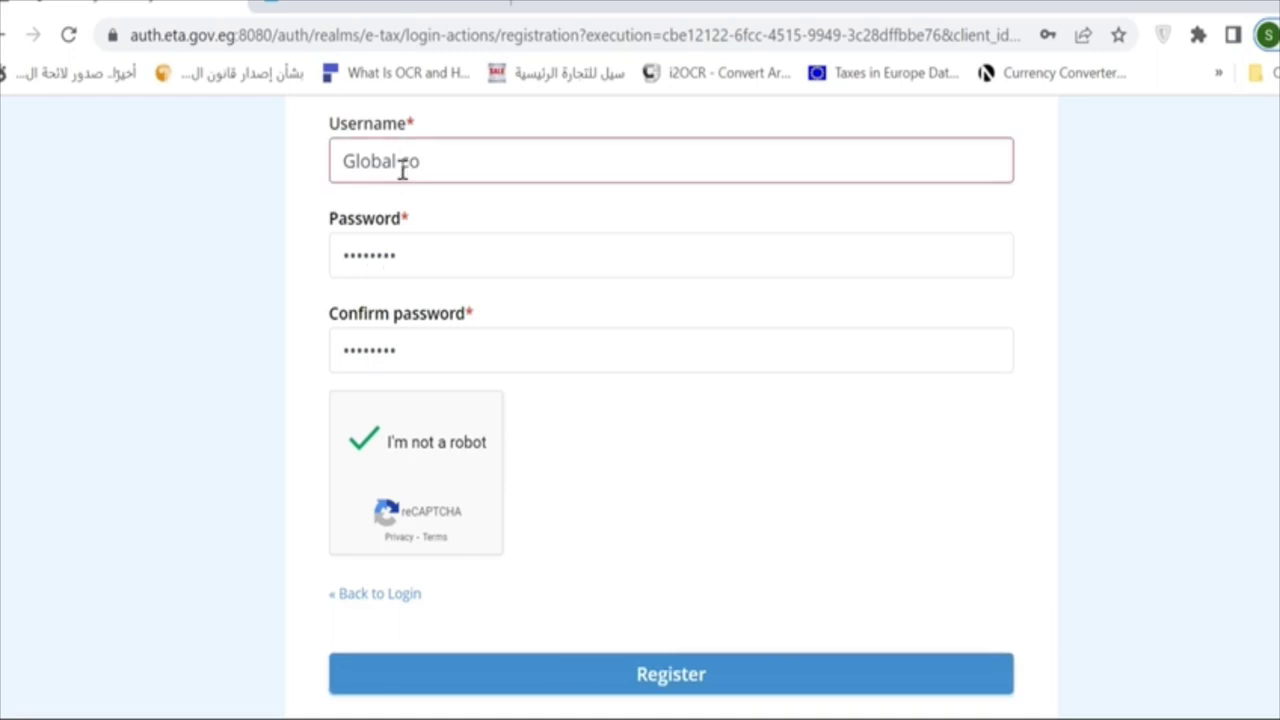
{"action": "key", "text": "BackSpace"}
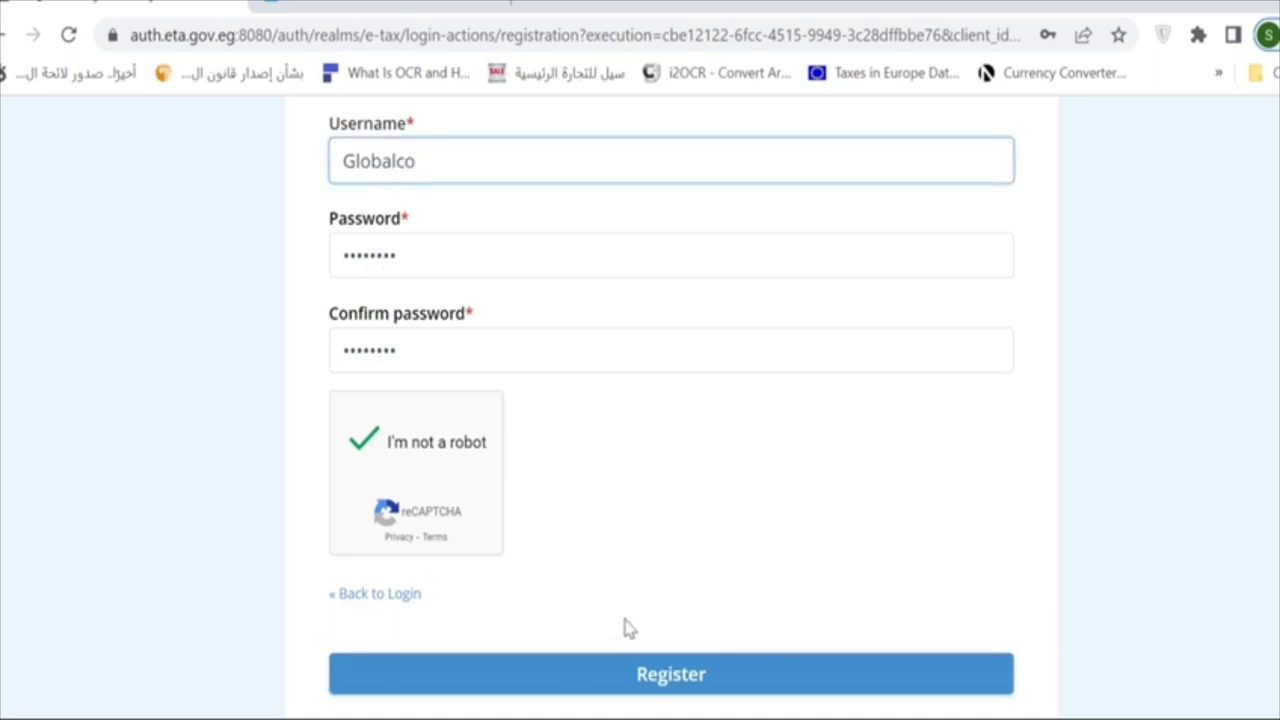
{"action": "left_click", "coordinate": [646, 674]}
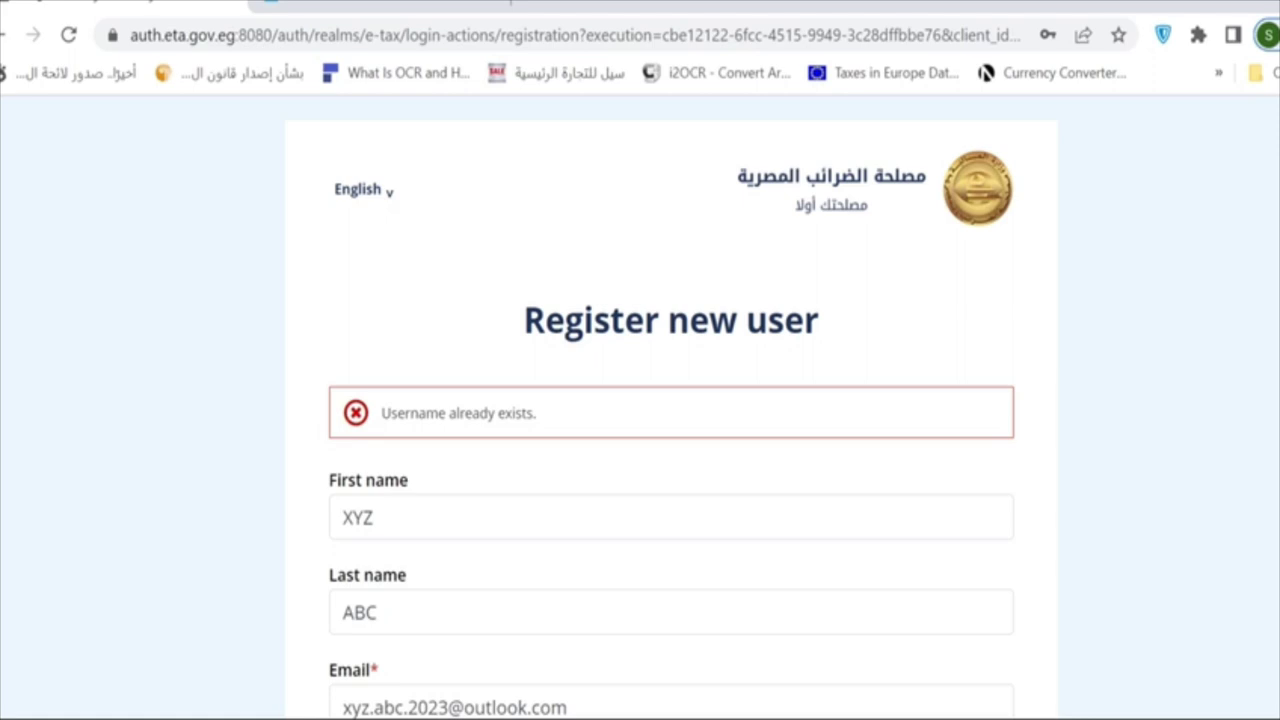
Step: Change the username to 'coglobal' and retype the password and its confirmation
{"action": "scroll", "coordinate": [670, 400], "scroll_direction": "down", "scroll_amount": 3}
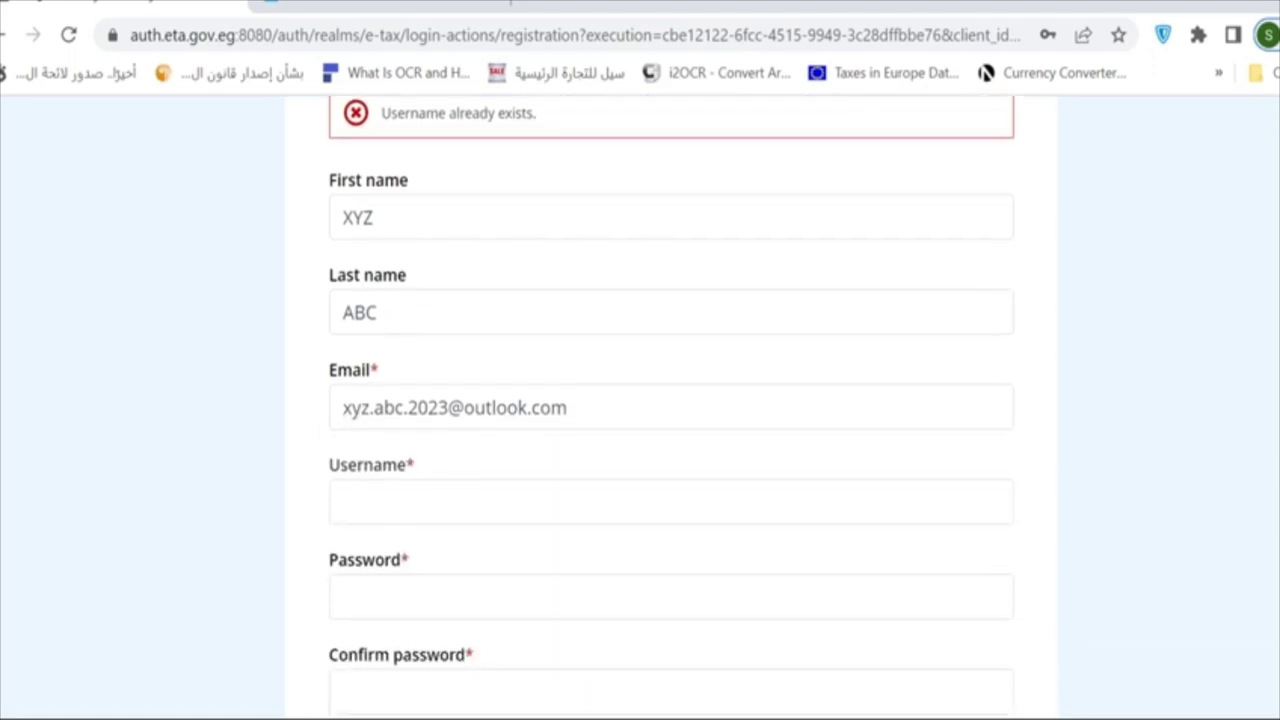
{"action": "scroll", "coordinate": [670, 400], "scroll_direction": "down", "scroll_amount": 1}
{"action": "left_click", "coordinate": [449, 455]}
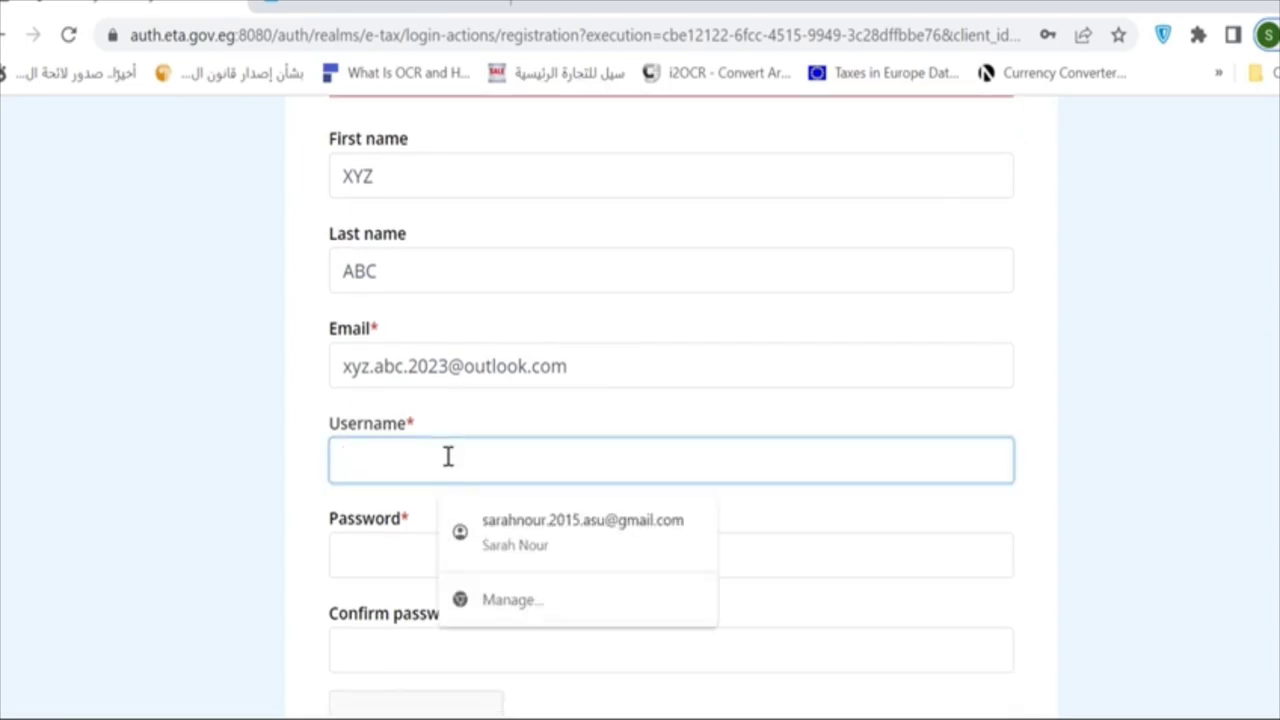
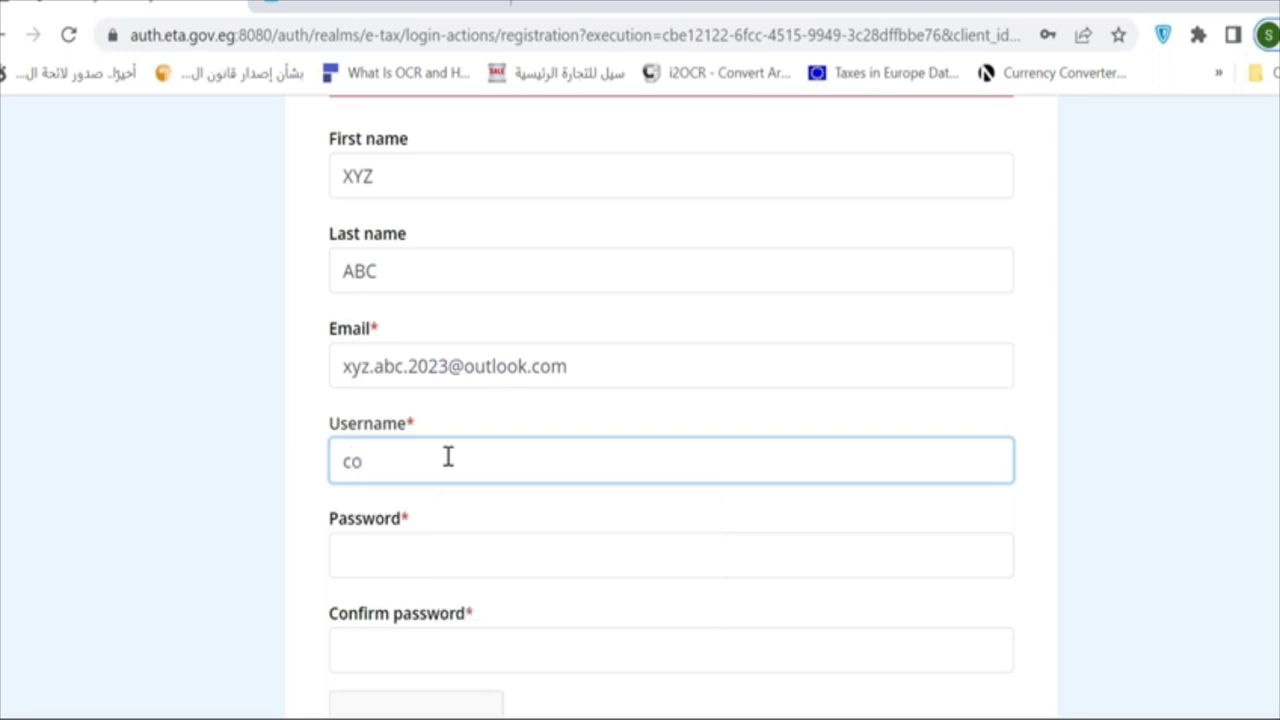
{"action": "key", "text": "Tab"}
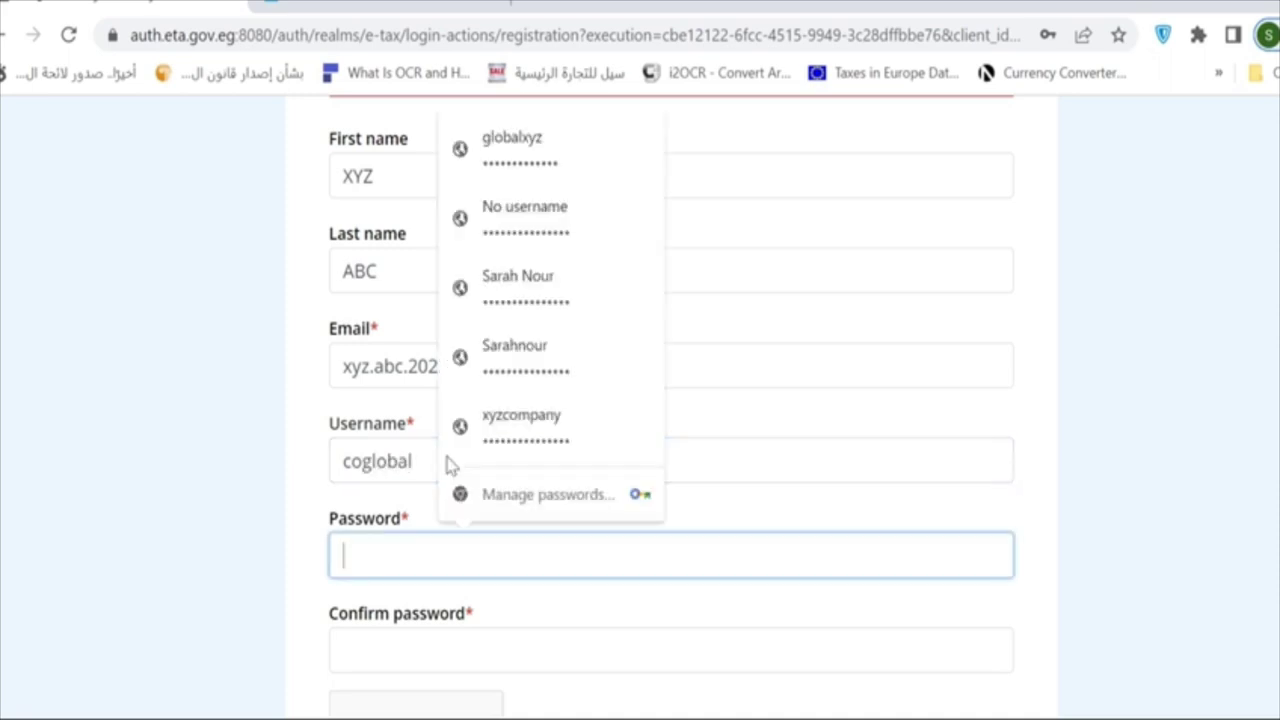
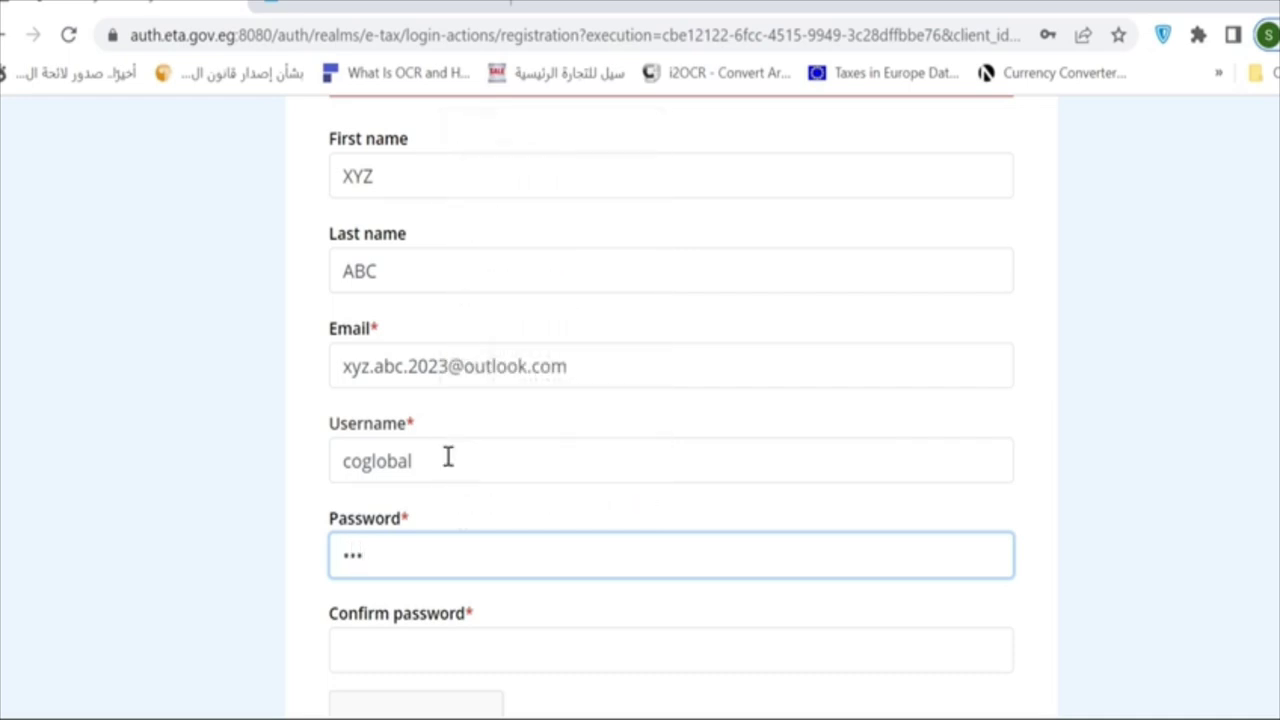
{"action": "key", "text": "Tab"}
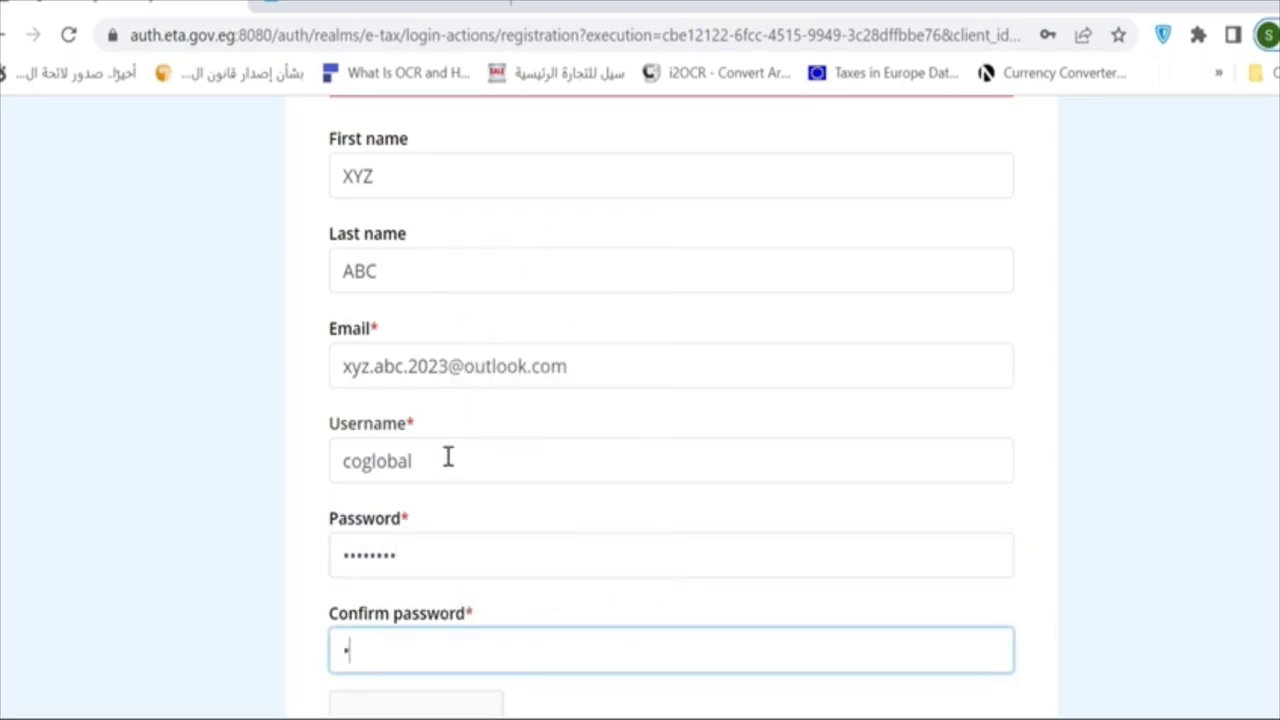
Step: Pass the robot check and resubmit as 'coglobal', decline saving the password, then go to Outlook
{"action": "scroll", "coordinate": [290, 505], "scroll_direction": "down", "scroll_amount": 3}
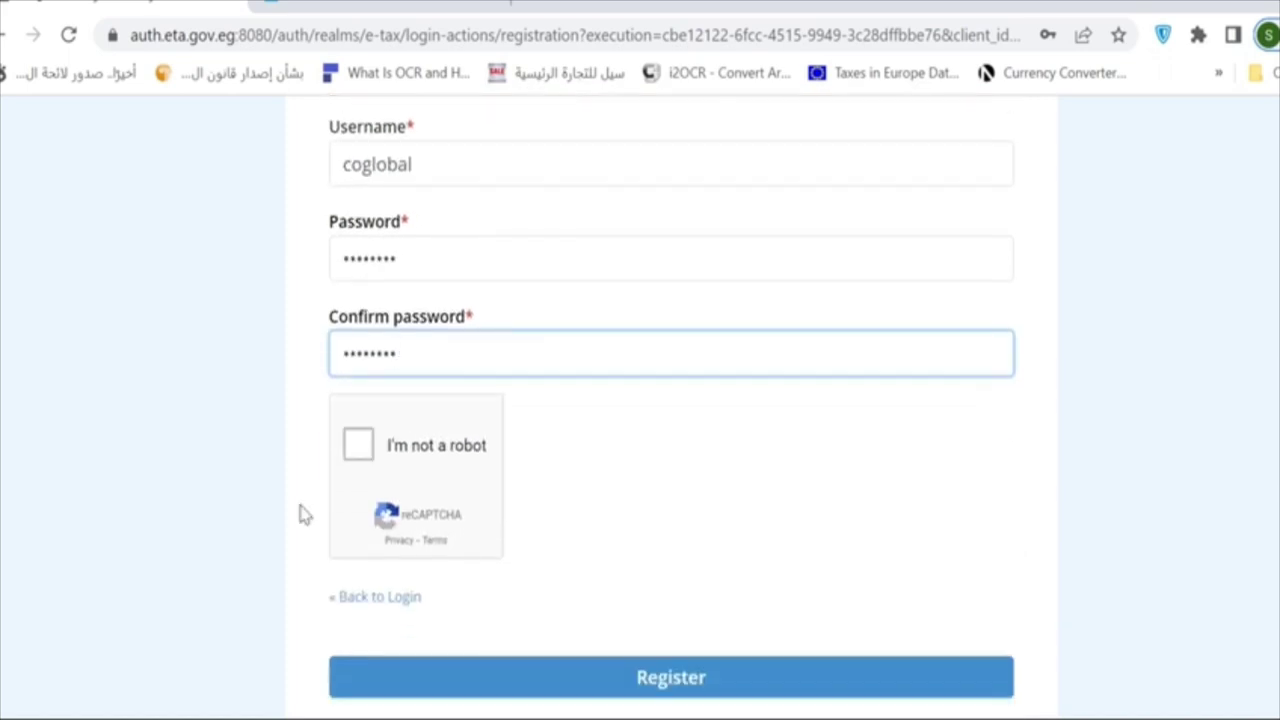
{"action": "left_click", "coordinate": [352, 448]}
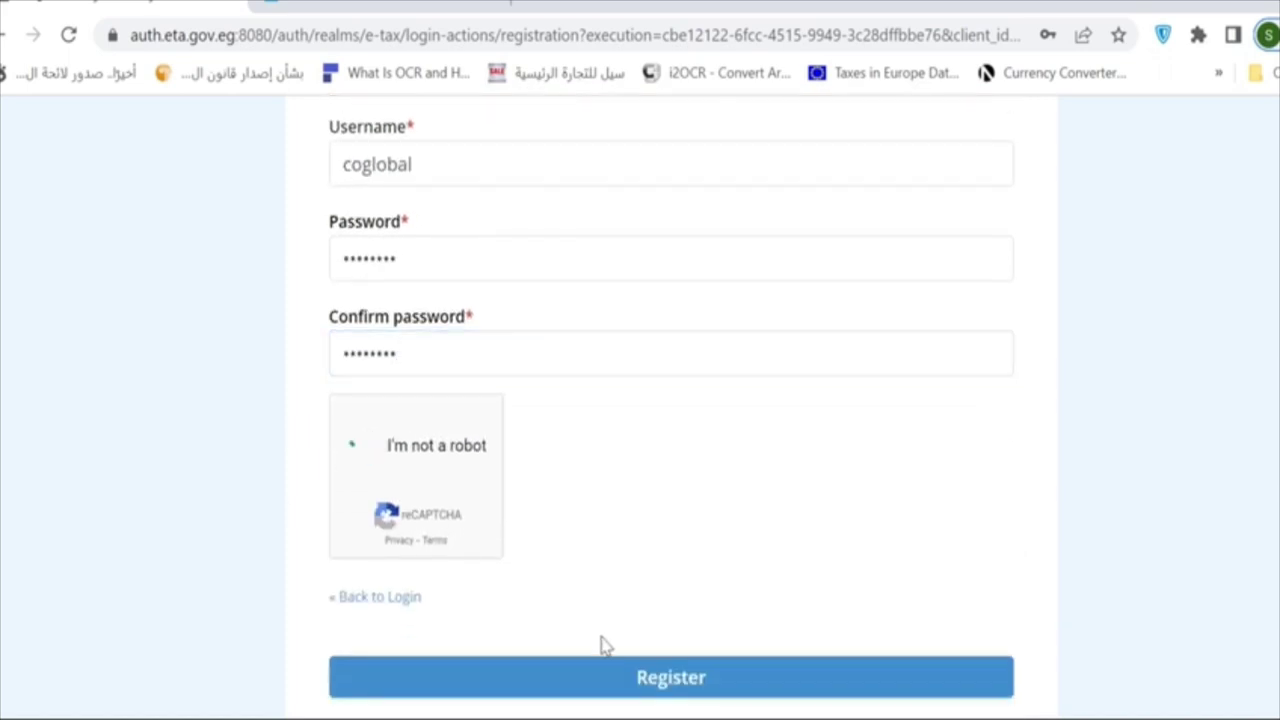
{"action": "left_click", "coordinate": [676, 680]}
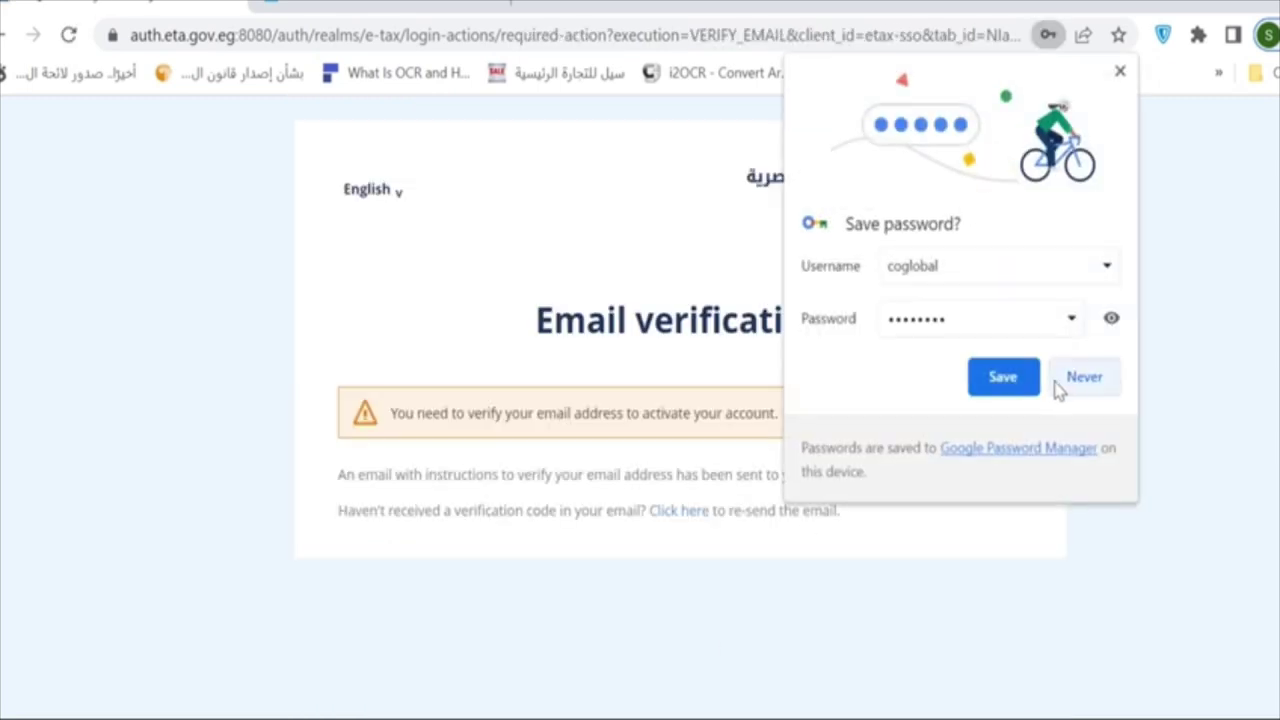
{"action": "left_click", "coordinate": [998, 383]}
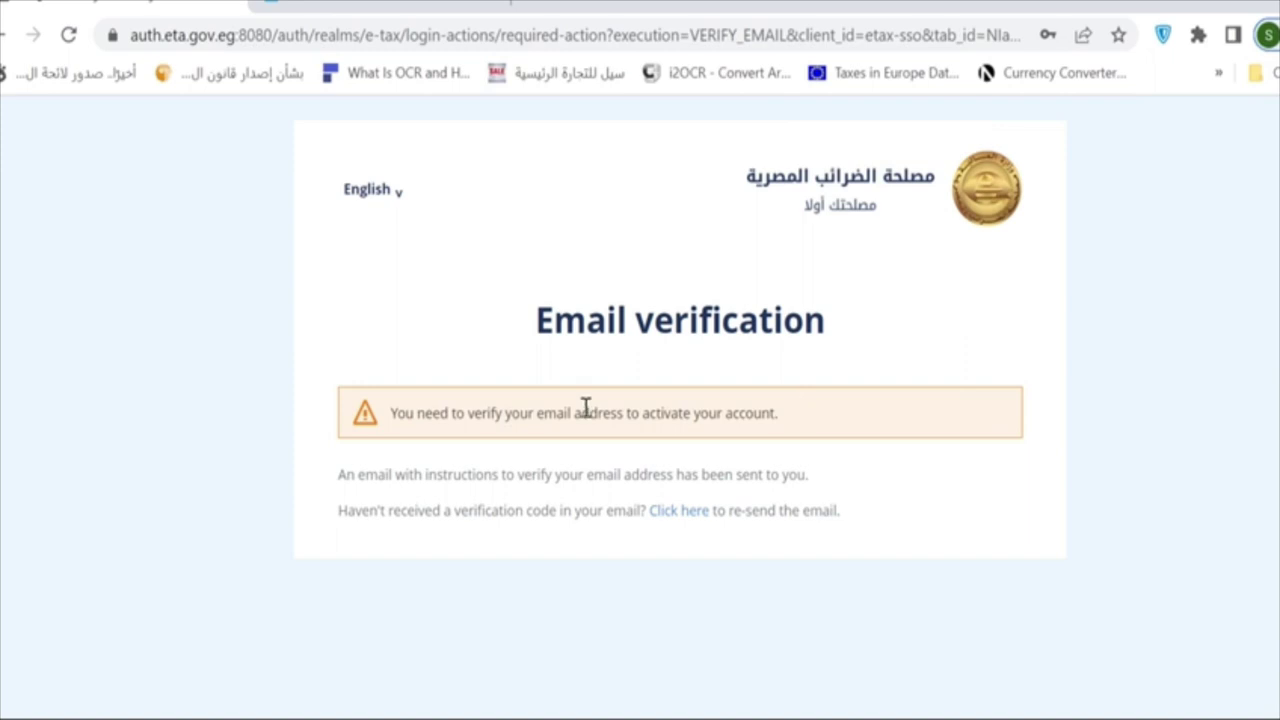
{"action": "left_click", "coordinate": [380, 5]}
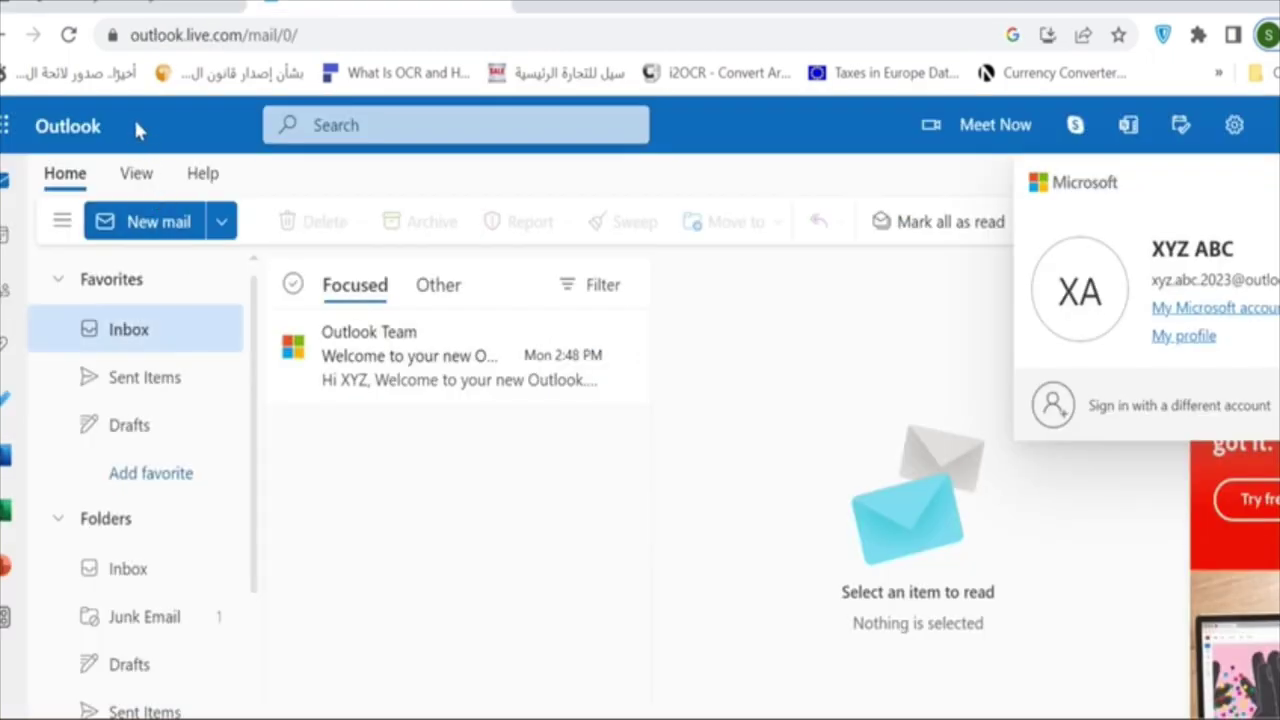
Step: Open the Egyptian Taxation System 'Verify email' message in Junk Email and follow its verification link
{"action": "left_click", "coordinate": [68, 37]}
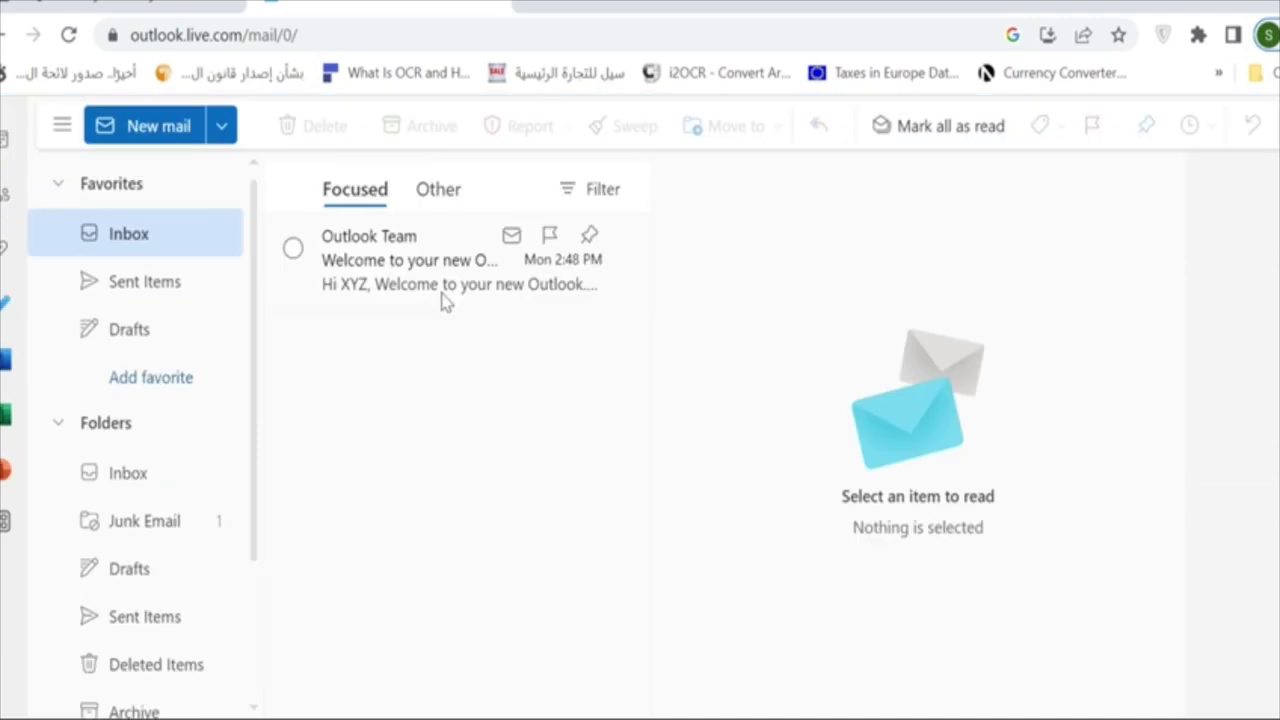
{"action": "left_click", "coordinate": [186, 530]}
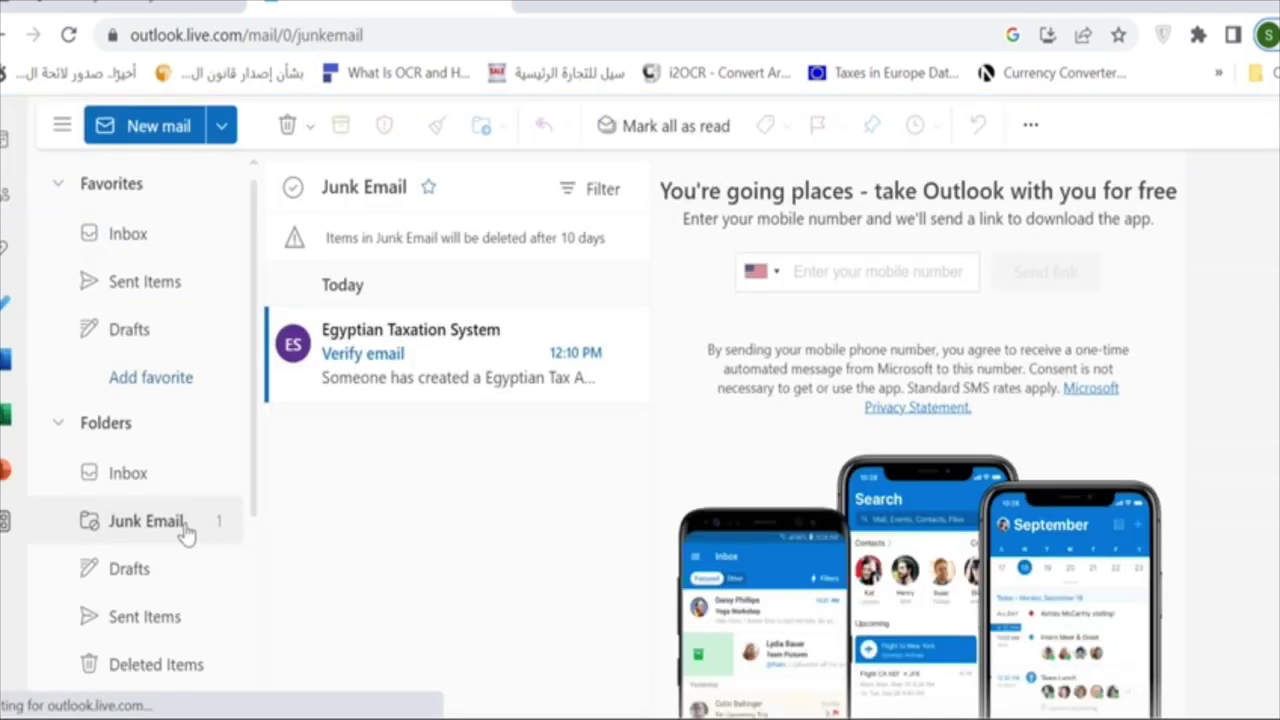
{"action": "left_click", "coordinate": [513, 383]}
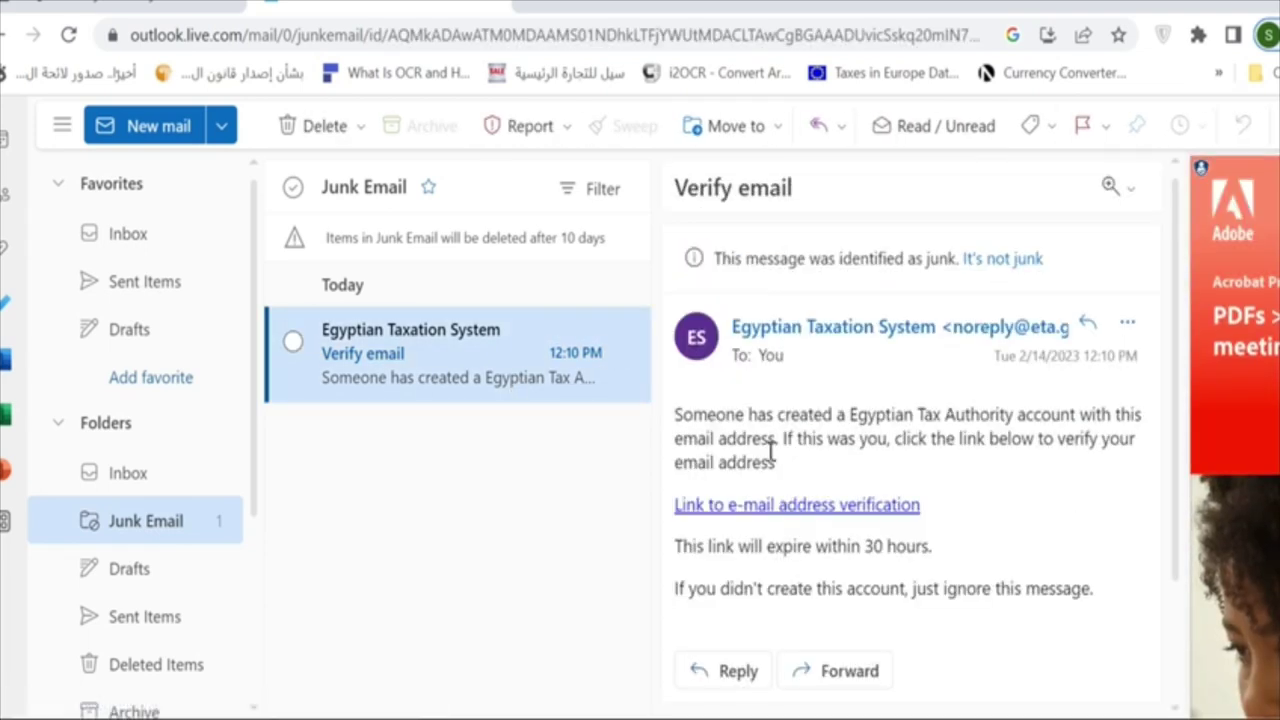
{"action": "left_click", "coordinate": [752, 506]}
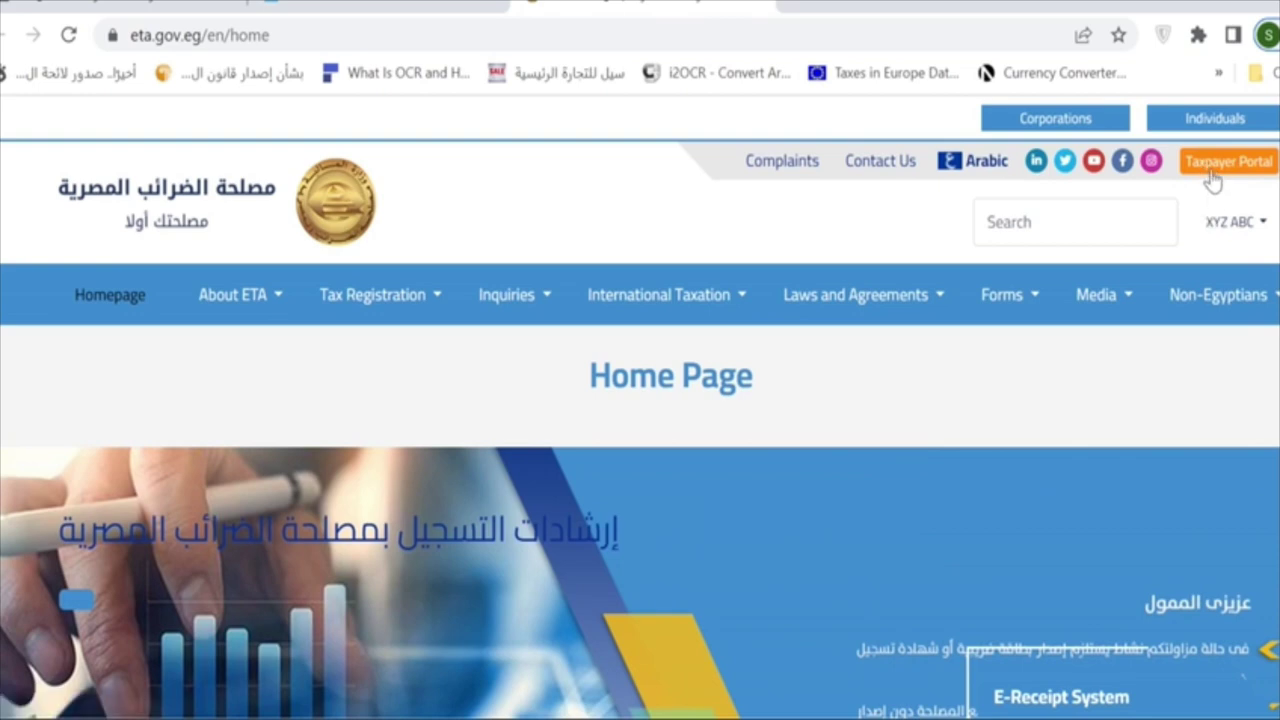
Step: Enter the Taxpayer Portal, agree to the registration guidelines notice, and close it
{"action": "left_click", "coordinate": [1212, 168]}
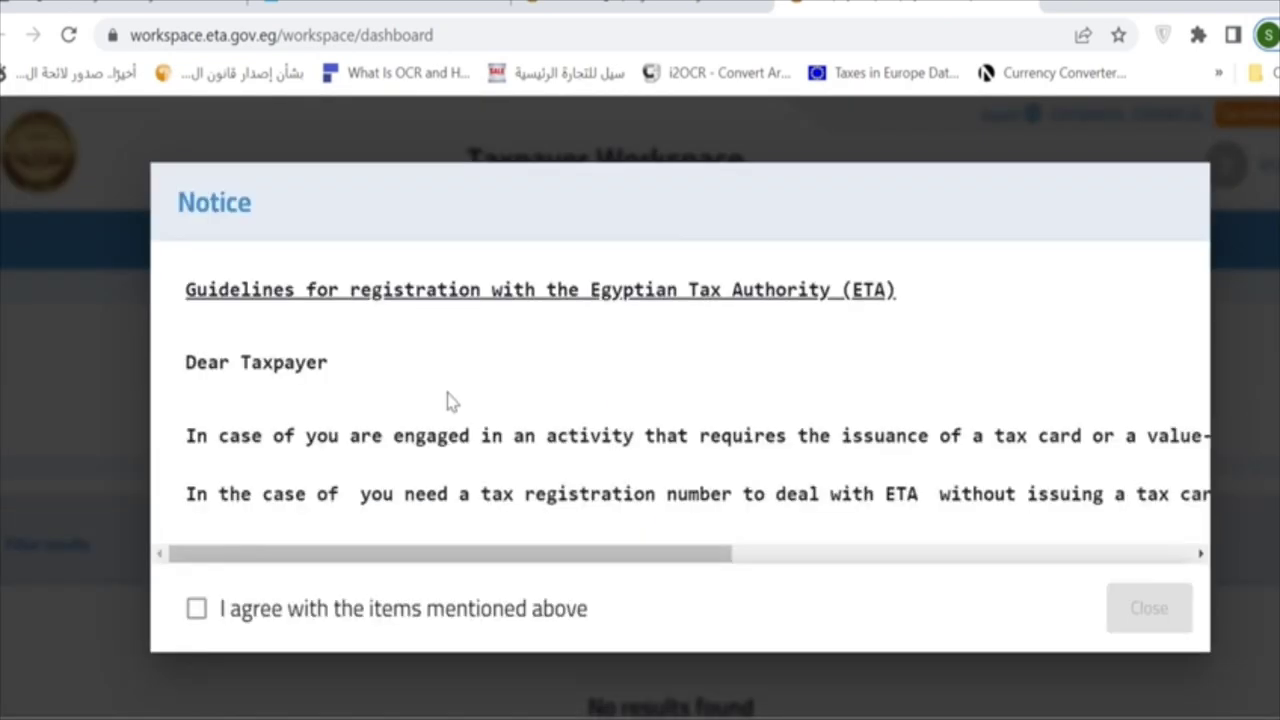
{"action": "left_click", "coordinate": [196, 608]}
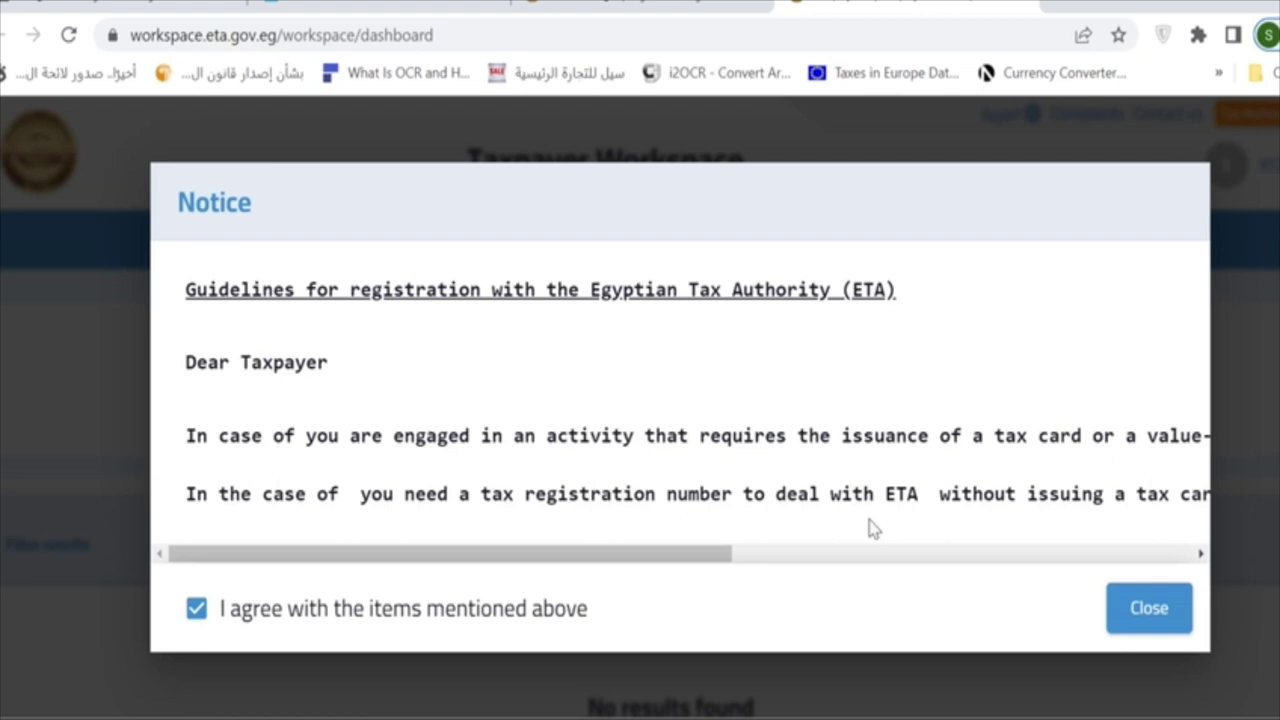
{"action": "left_click", "coordinate": [1150, 614]}
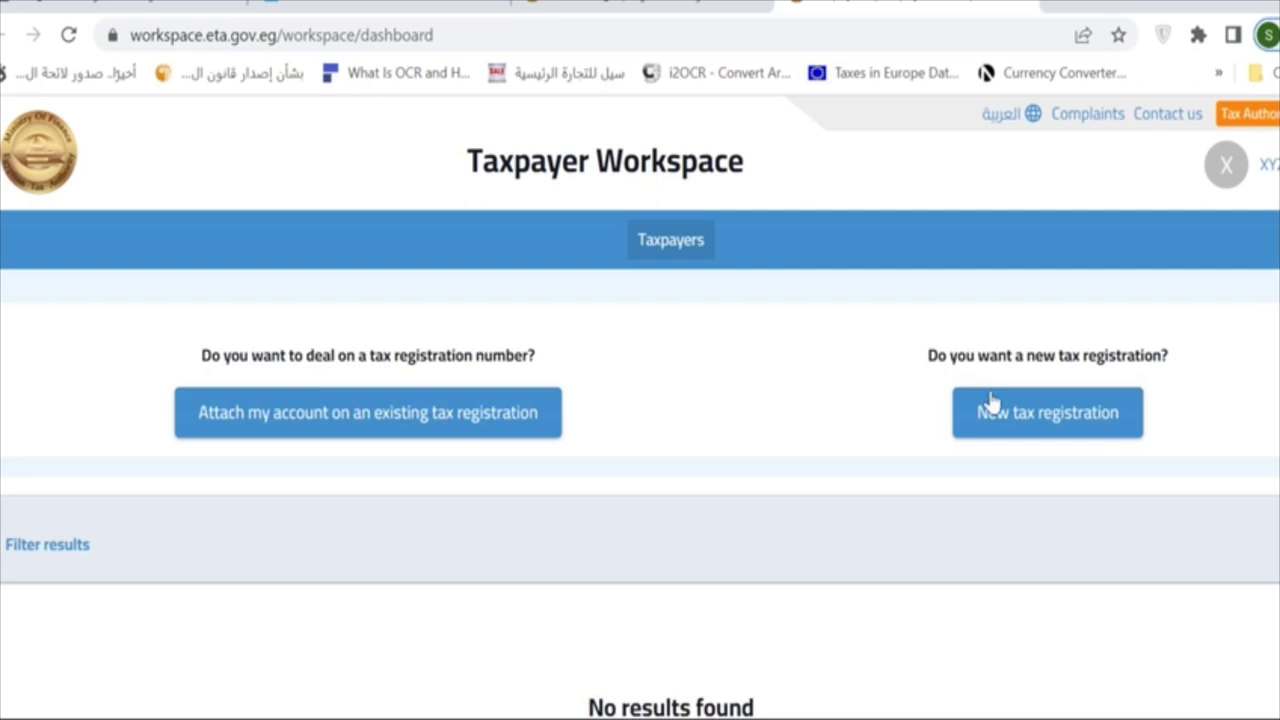
Step: Try New tax registration, then open the formal correspondence settings page it requires
{"action": "left_click", "coordinate": [1018, 425]}
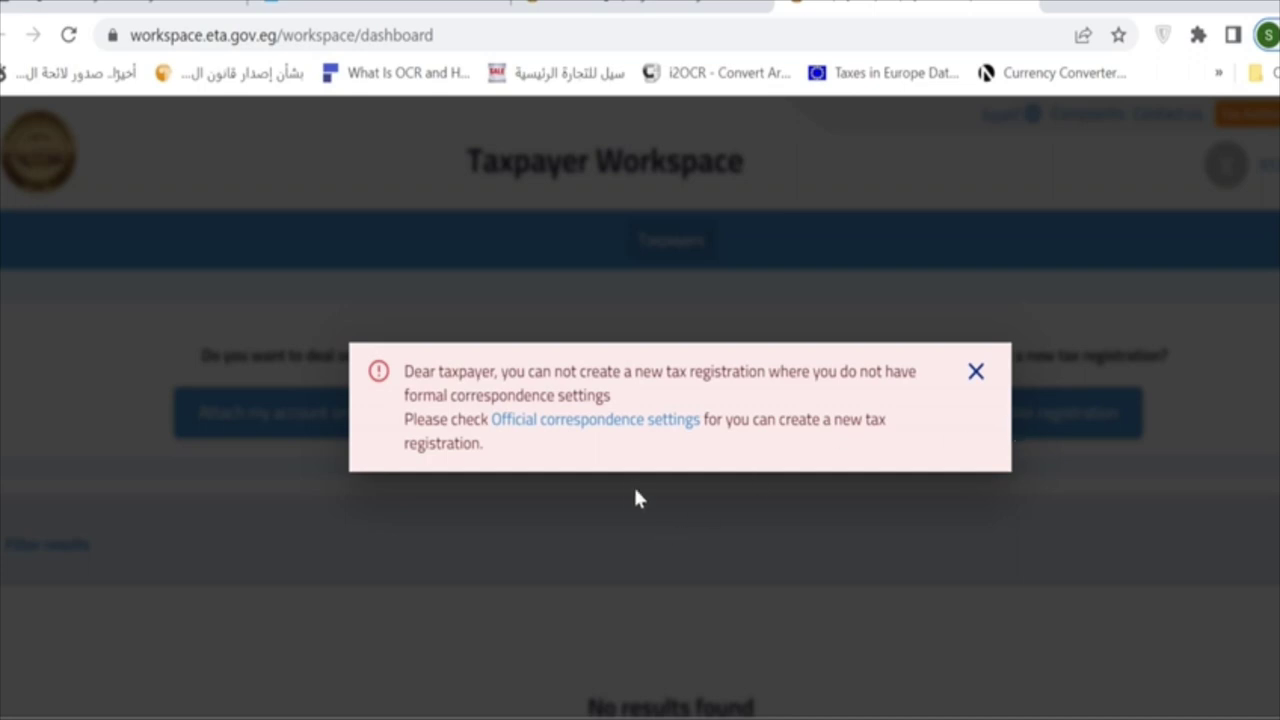
{"action": "left_click", "coordinate": [598, 433]}
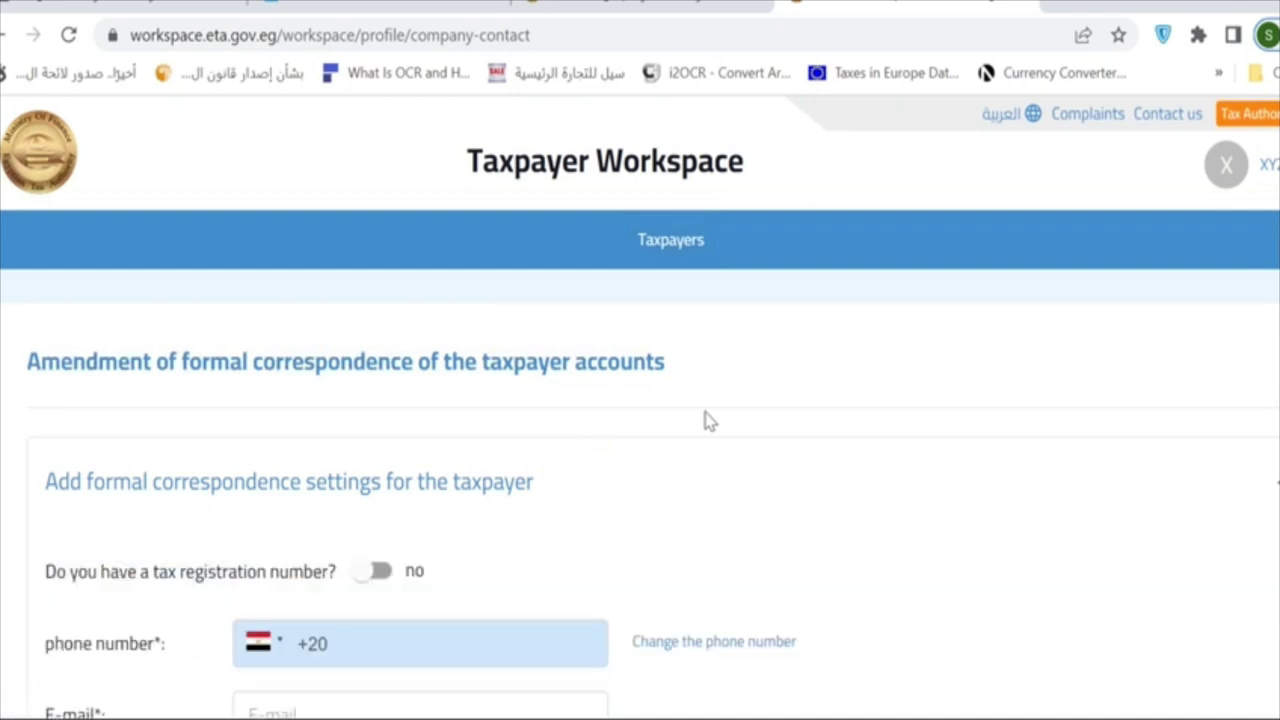
Step: Start a phone number change and submit the new mobile number for verification
{"action": "scroll", "coordinate": [395, 410], "scroll_direction": "down", "scroll_amount": 3}
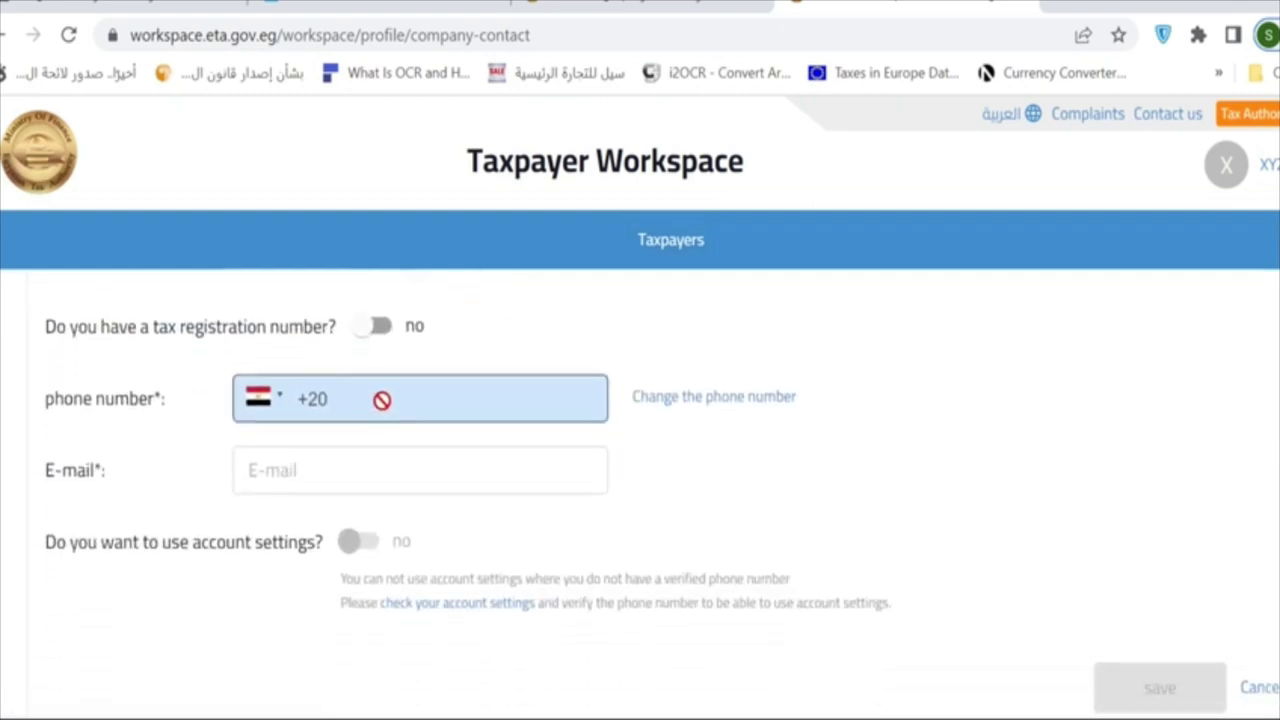
{"action": "left_click", "coordinate": [722, 408]}
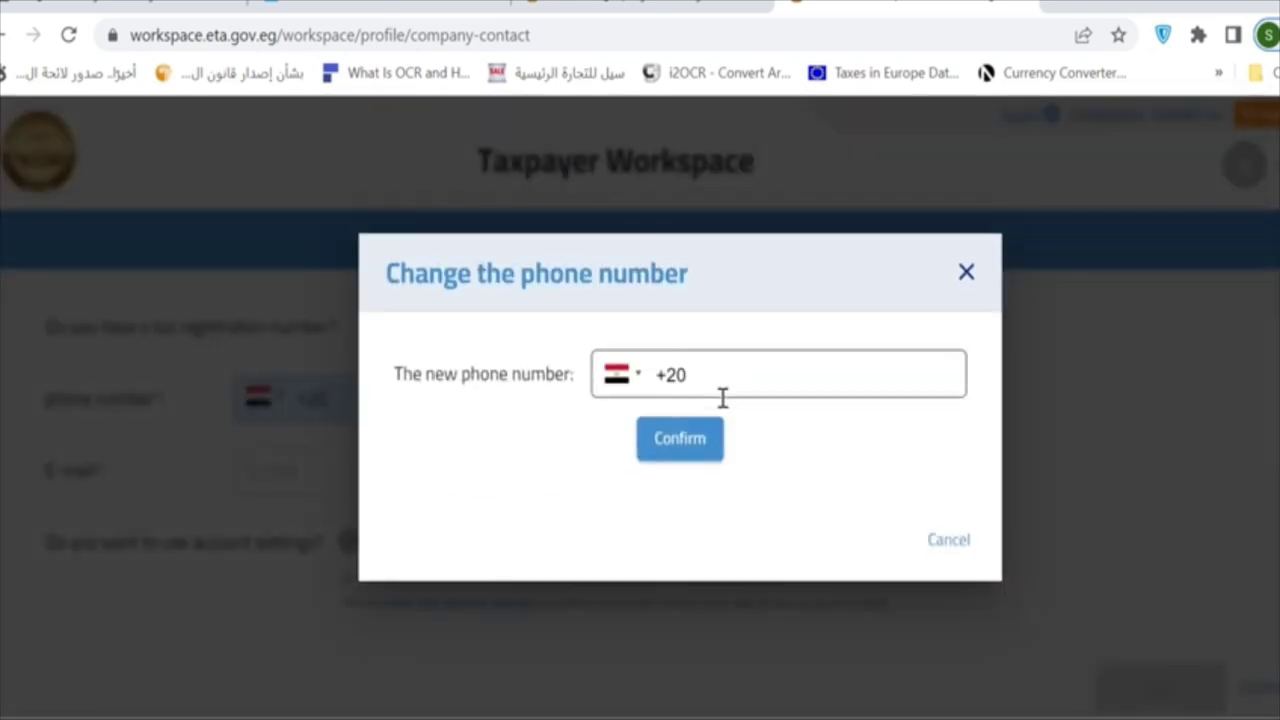
{"action": "left_click", "coordinate": [751, 387]}
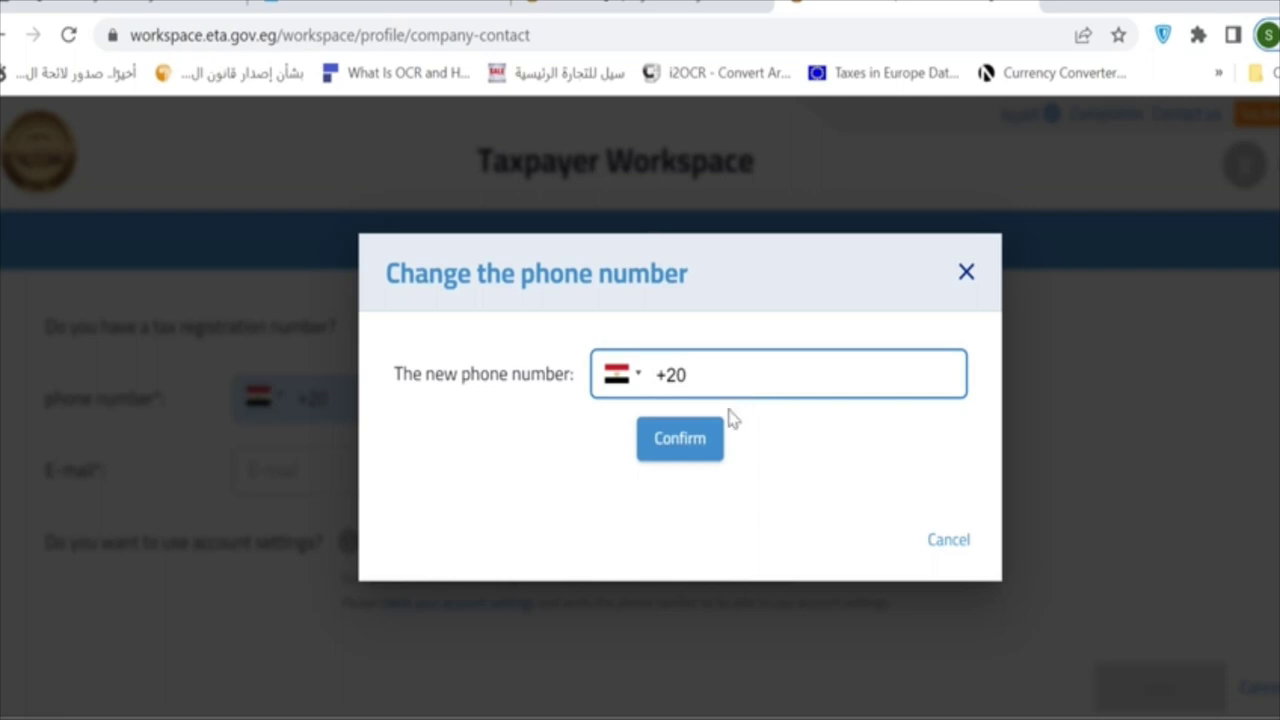
{"action": "left_click", "coordinate": [680, 450]}
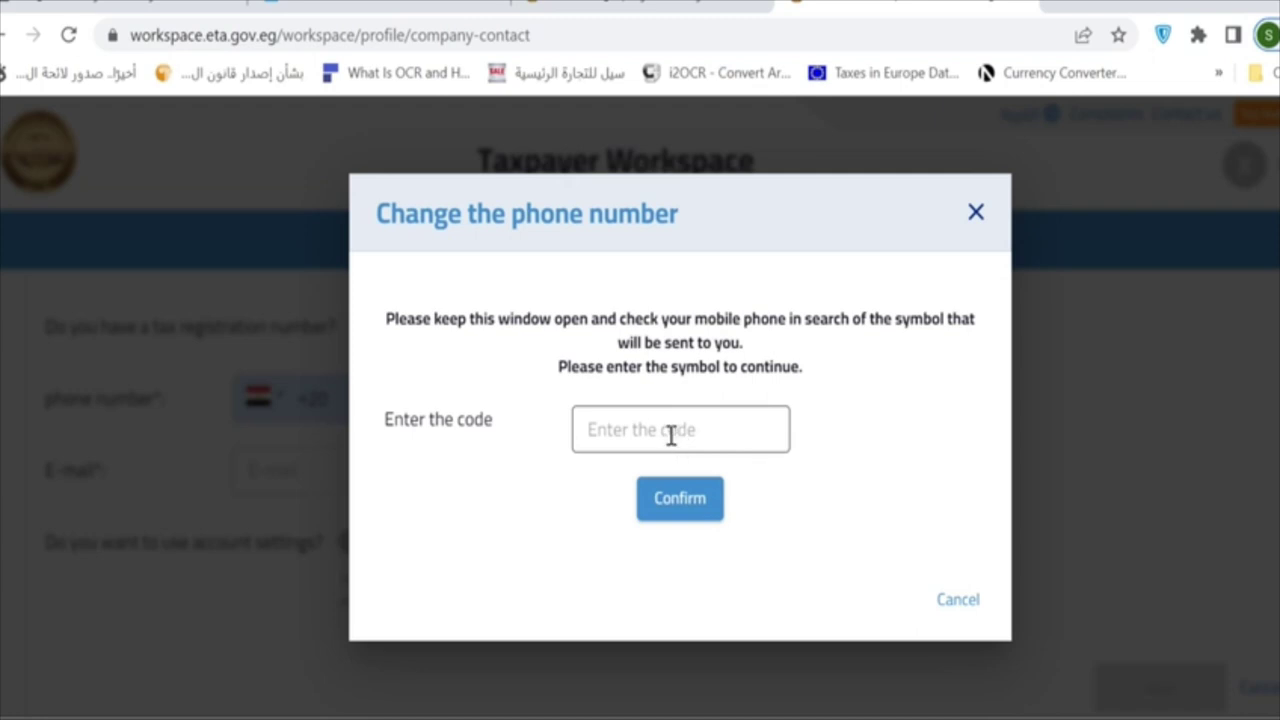
Step: Enter the SMS verification code and confirm the phone number change
{"action": "left_click", "coordinate": [670, 436]}
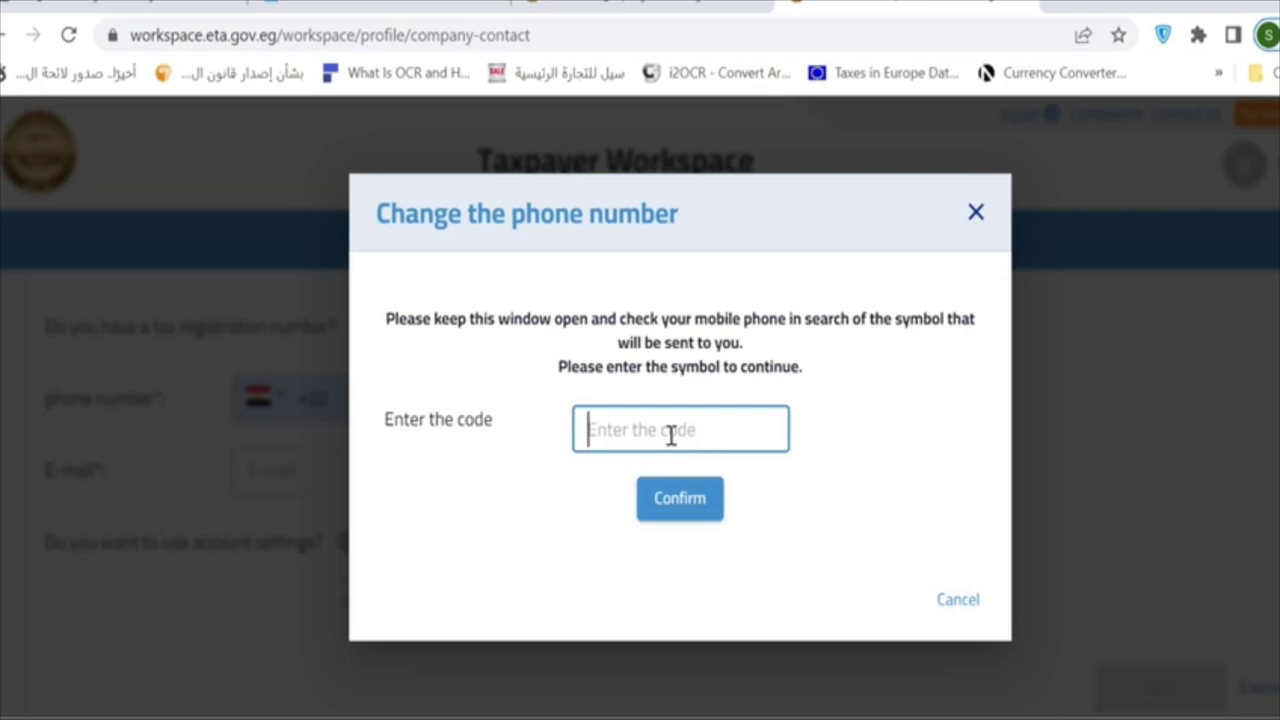
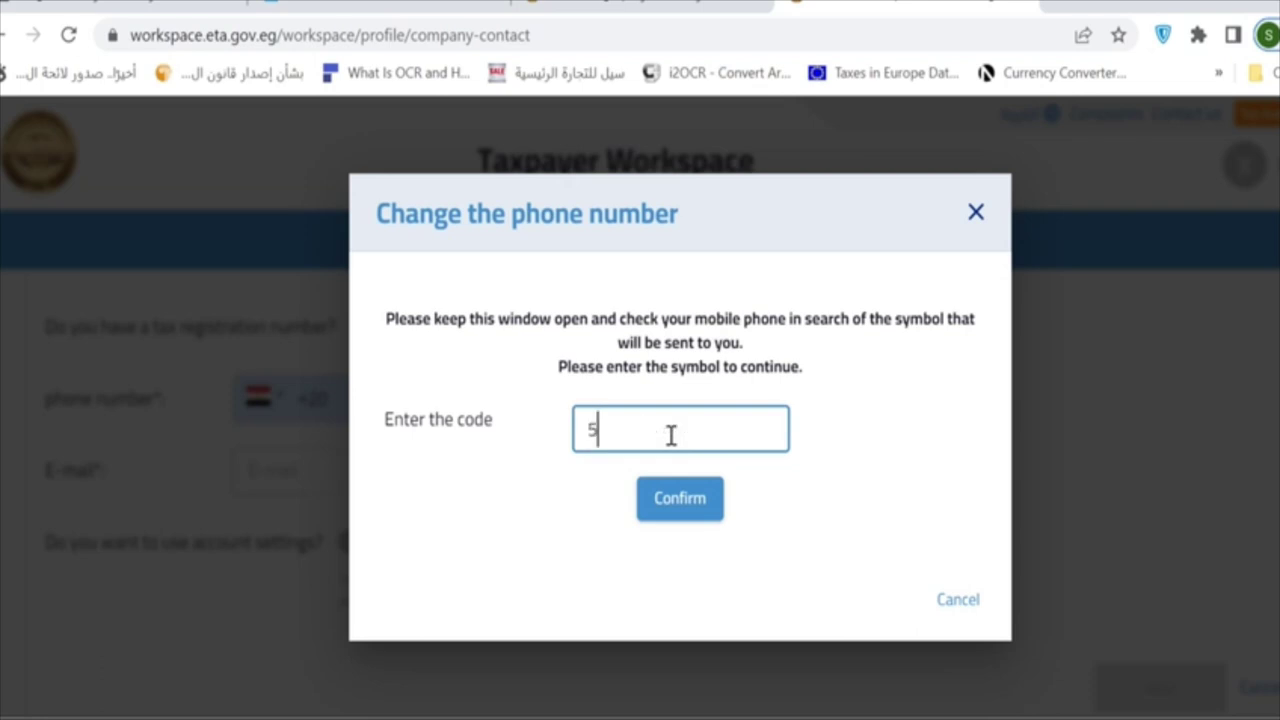
{"action": "left_click", "coordinate": [682, 500]}
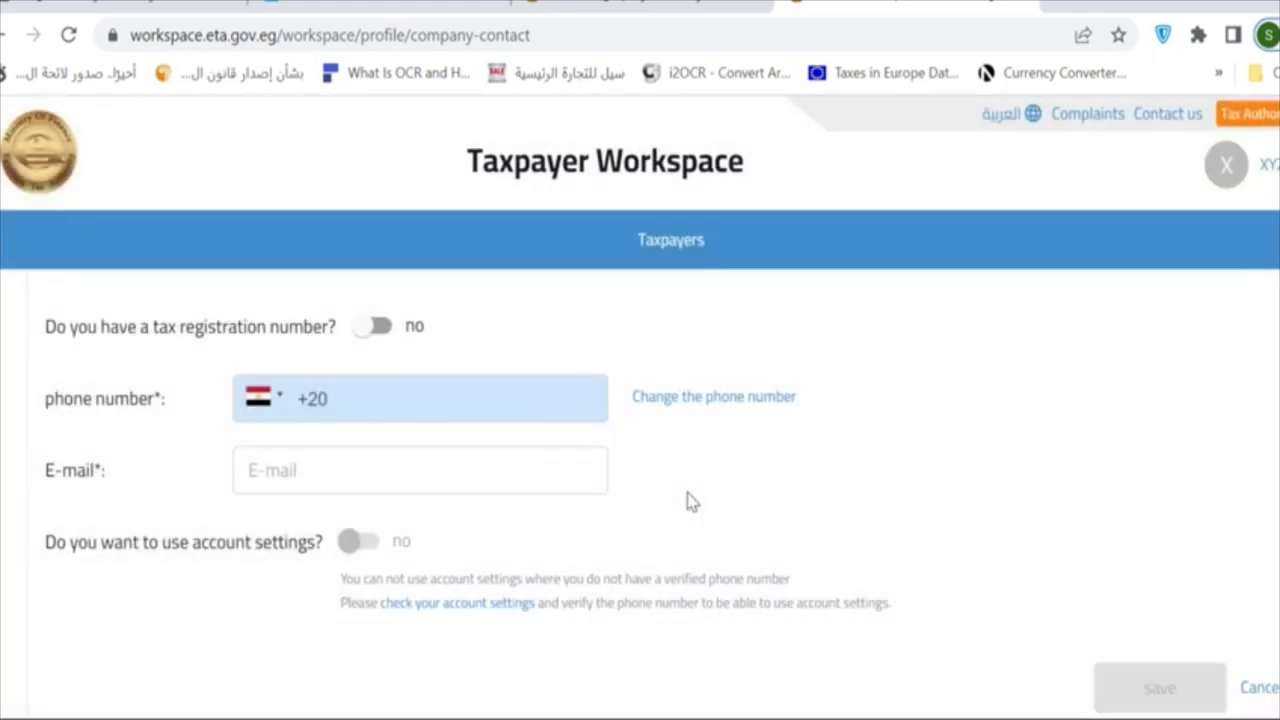
Step: Type the taxpayer's Outlook e-mail address into the E-mail field, fixing its '.com' ending
{"action": "left_click", "coordinate": [377, 461]}
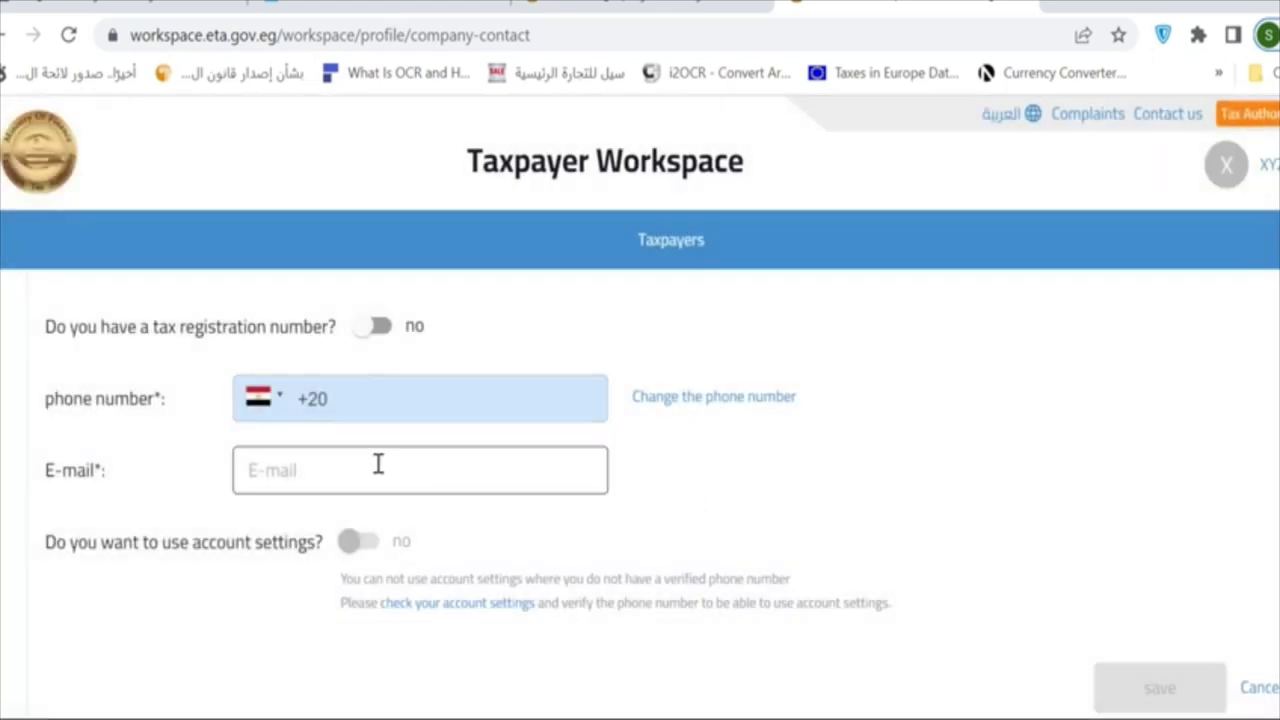
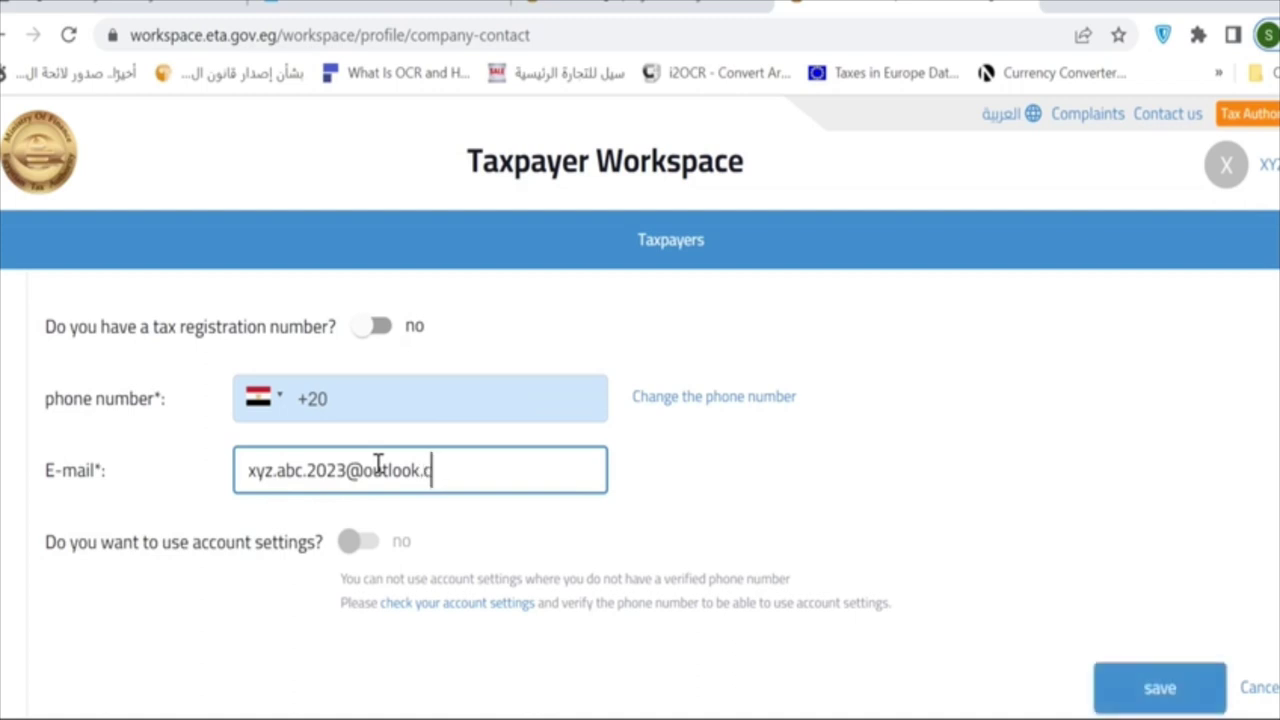